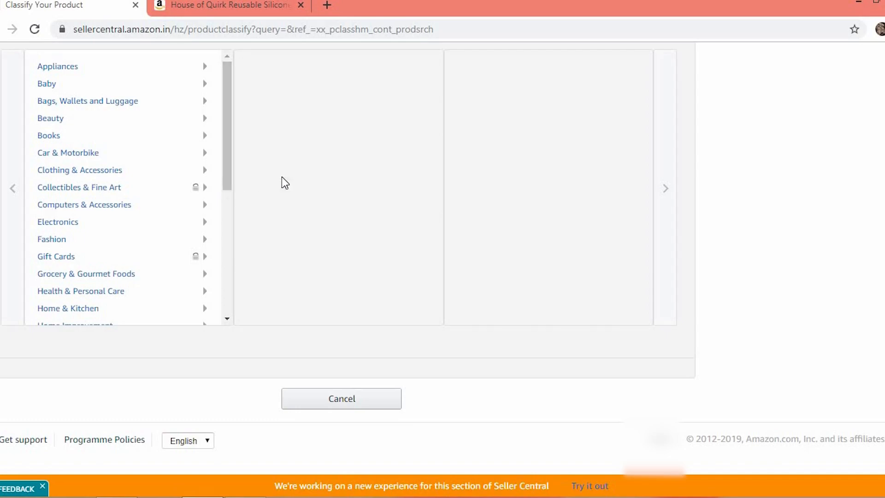
Classify the product under Shoes & Handbags > Shoe Care & Accessories > Overshoes and select that category
{"action": "scroll", "coordinate": [542, 320], "scroll_direction": "up", "scroll_amount": 1}
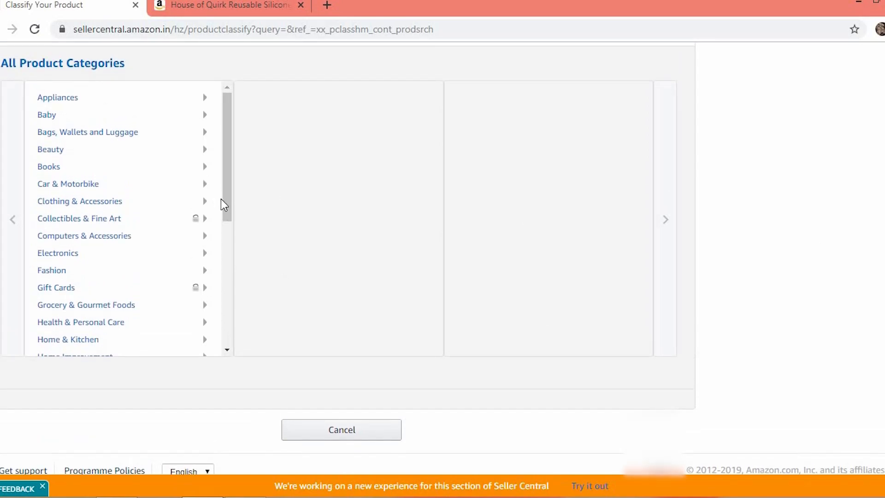
{"action": "scroll", "coordinate": [226, 203], "scroll_direction": "down", "scroll_amount": 2}
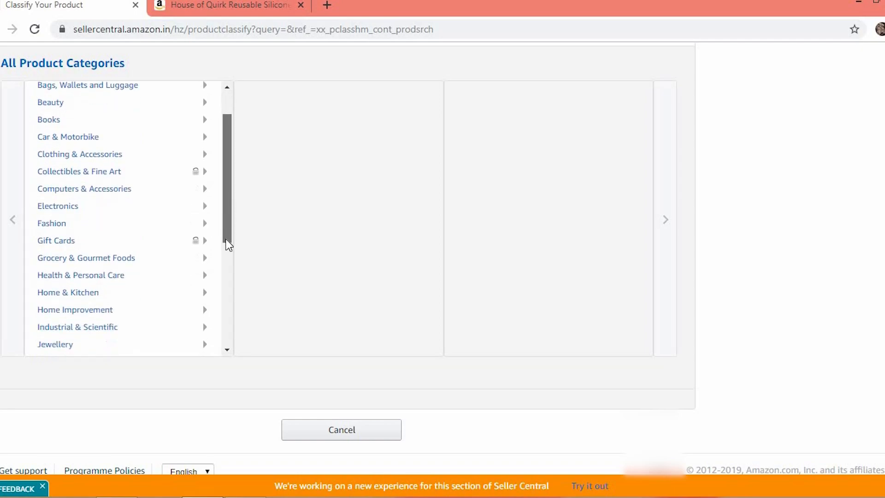
{"action": "left_click_drag", "start_coordinate": [228, 244], "coordinate": [225, 321]}
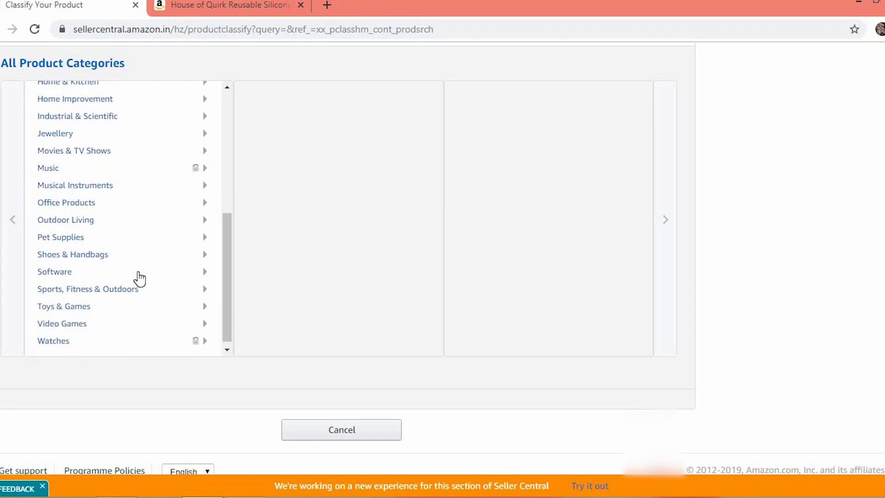
{"action": "left_click", "coordinate": [103, 256]}
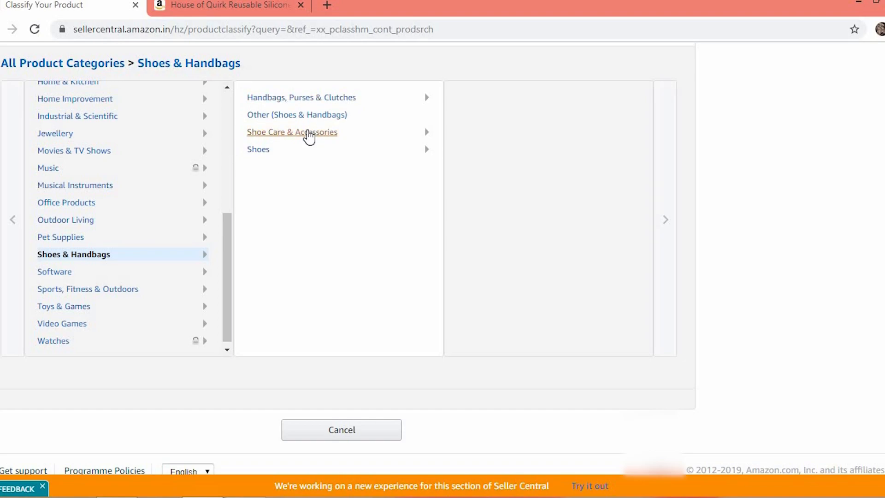
{"action": "left_click", "coordinate": [309, 134]}
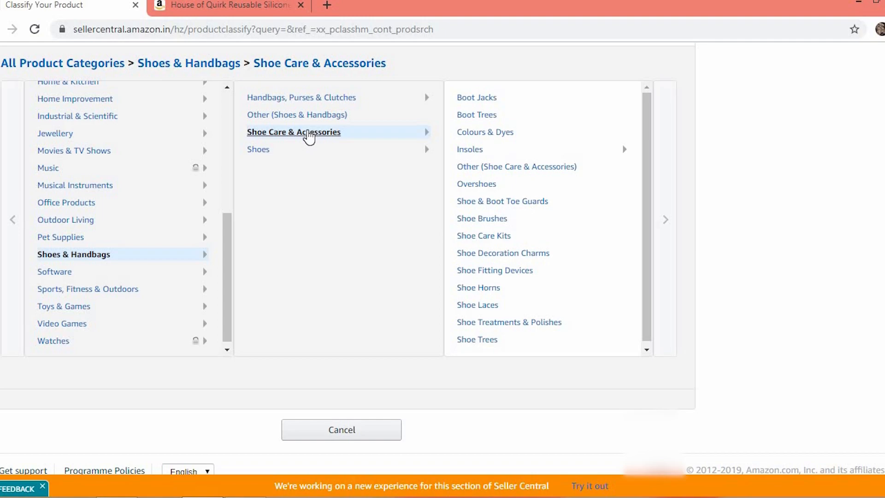
{"action": "left_click", "coordinate": [309, 151]}
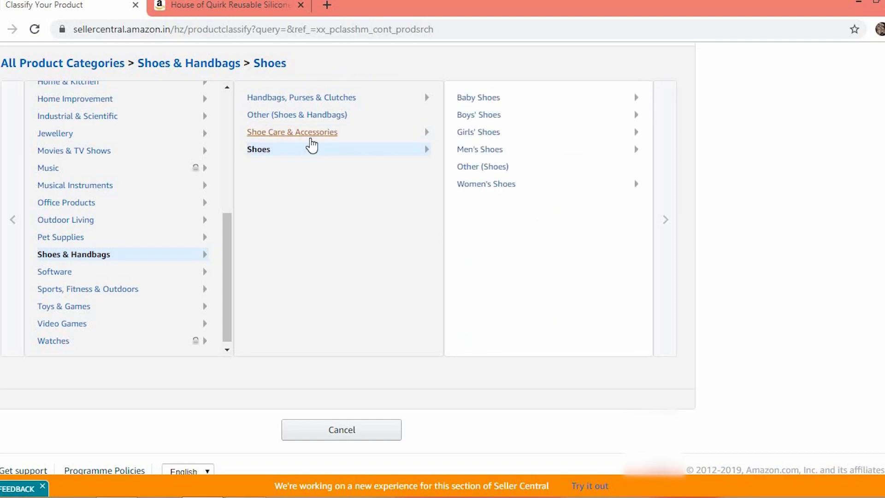
{"action": "left_click", "coordinate": [312, 145]}
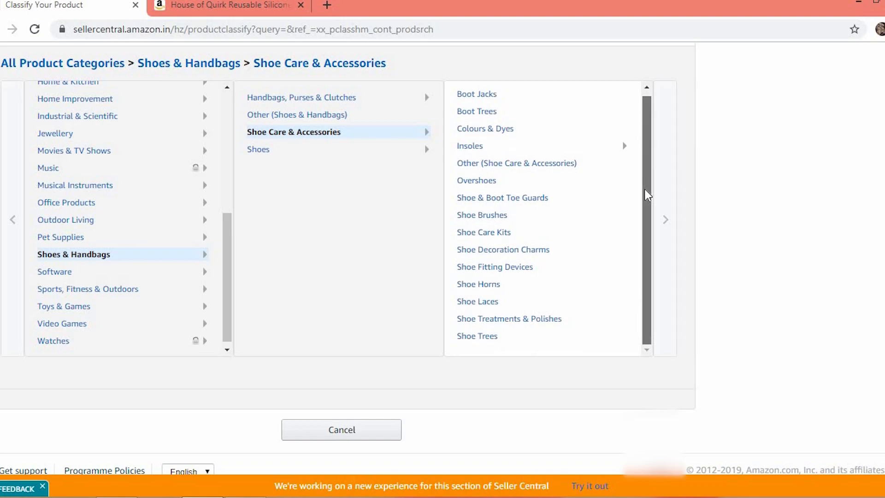
{"action": "left_click", "coordinate": [476, 184]}
{"action": "left_click_drag", "start_coordinate": [560, 203], "coordinate": [555, 227]}
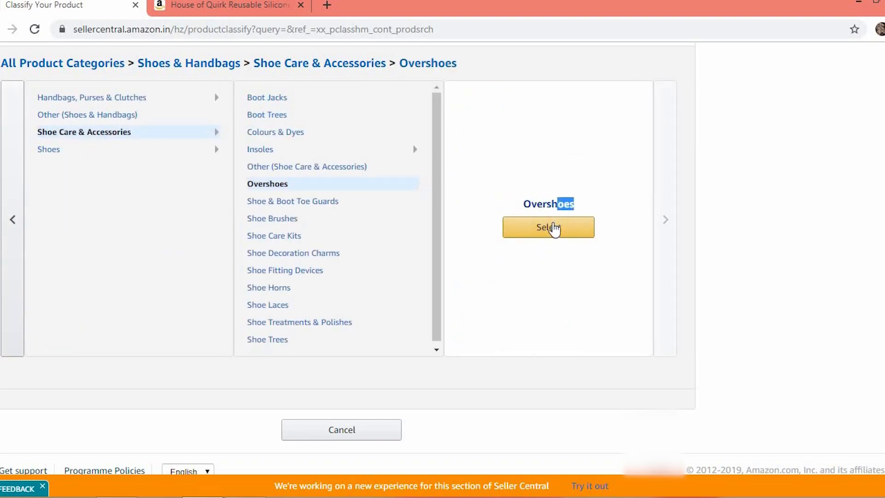
{"action": "left_click", "coordinate": [552, 231]}
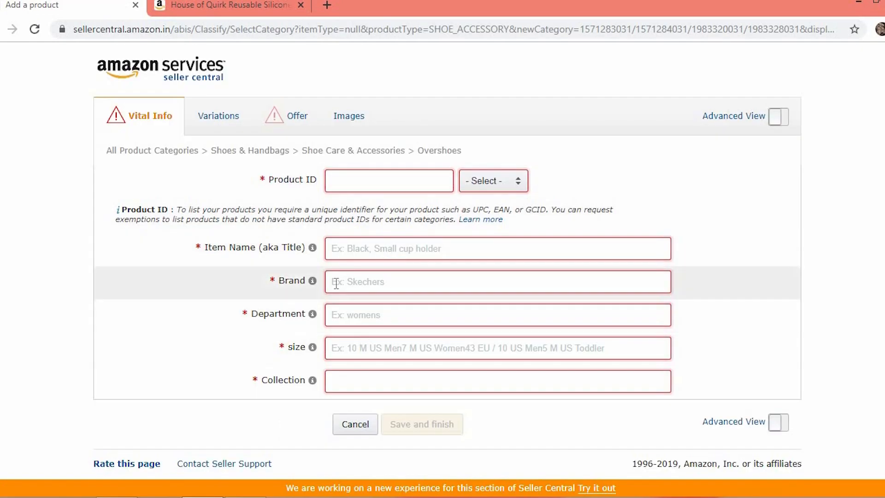
Browse the Variations, Offer and Images sections of the new listing form
{"action": "left_click", "coordinate": [233, 114]}
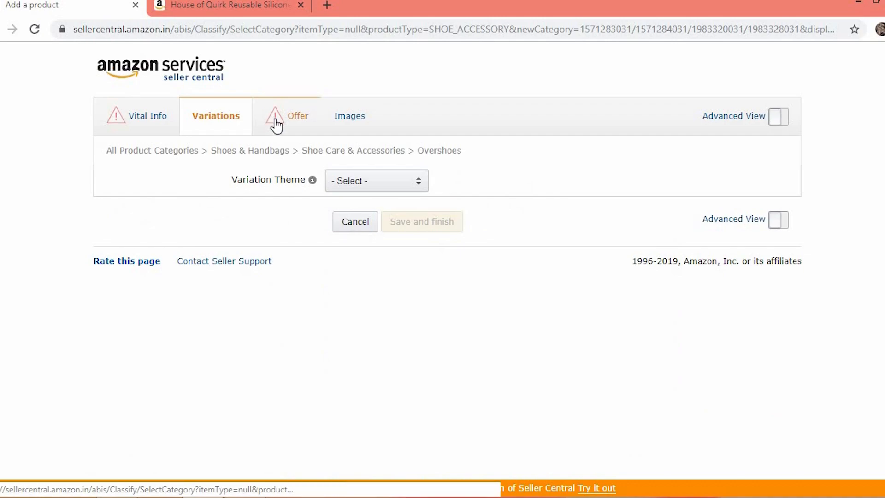
{"action": "left_click", "coordinate": [293, 126]}
{"action": "left_click", "coordinate": [324, 126]}
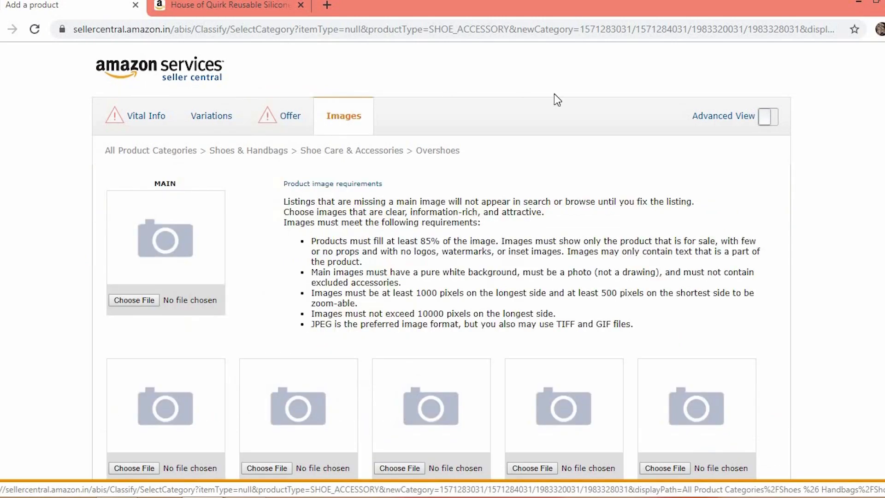
Turn on Advanced View and go back to the Vital Info section
{"action": "left_click", "coordinate": [773, 120]}
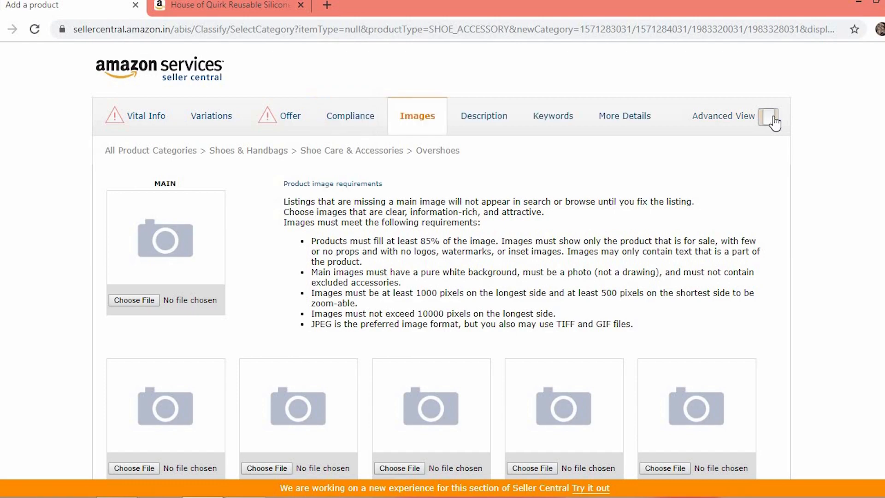
{"action": "left_click", "coordinate": [548, 121]}
{"action": "left_click", "coordinate": [151, 118]}
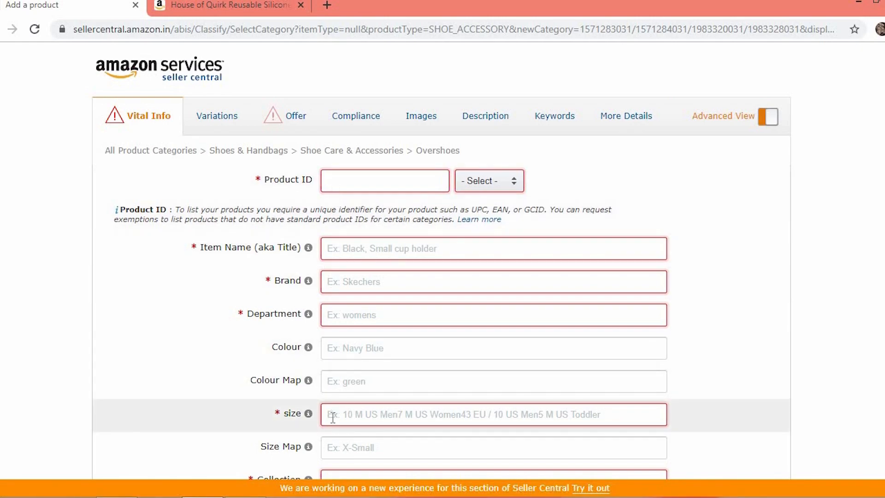
Examine the Collection suggestions and the Product ID type options without choosing any
{"action": "scroll", "coordinate": [879, 327], "scroll_direction": "down", "scroll_amount": 1}
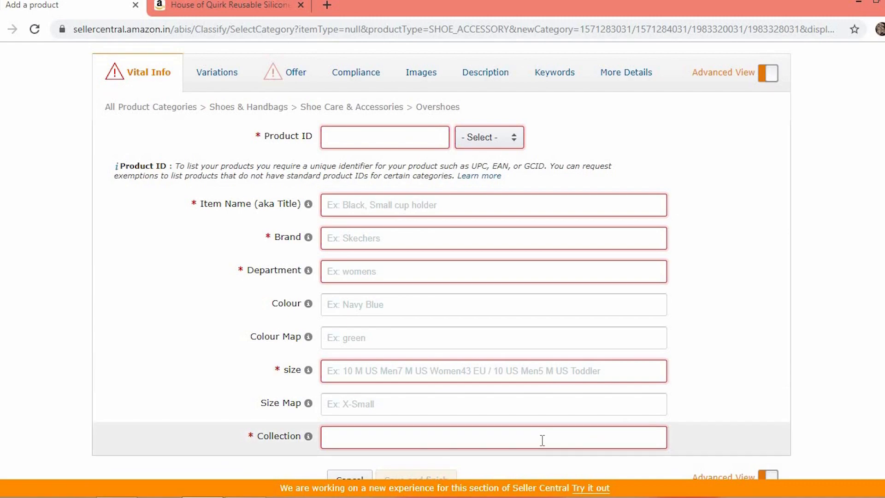
{"action": "left_click", "coordinate": [542, 440]}
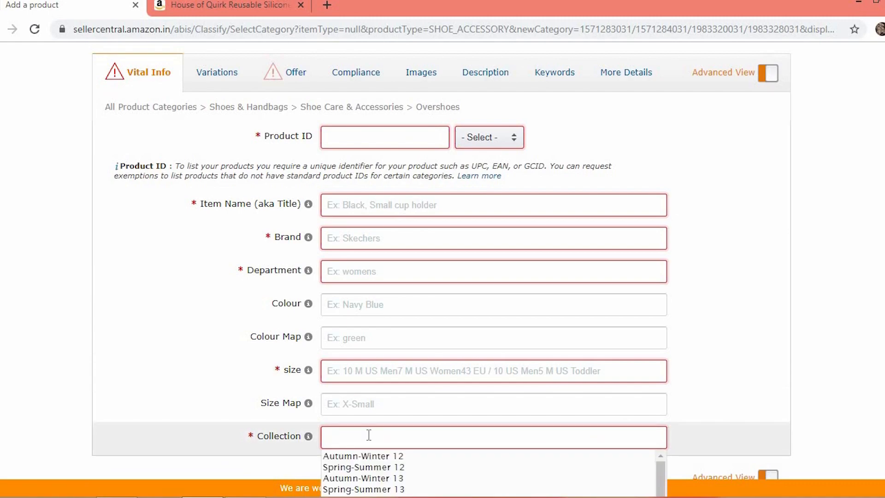
{"action": "left_click", "coordinate": [489, 144]}
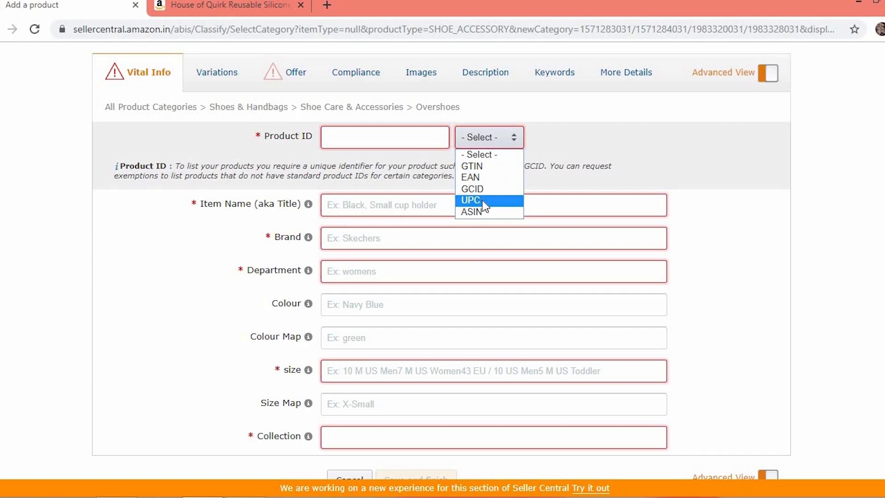
{"action": "left_click", "coordinate": [106, 277]}
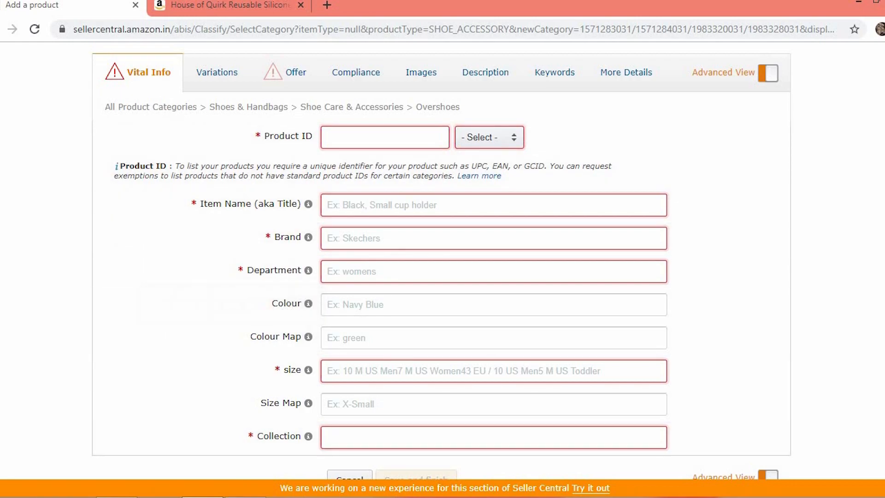
Copy the product title from the Word document and paste it into the Item Name field
{"action": "left_click", "coordinate": [246, 496]}
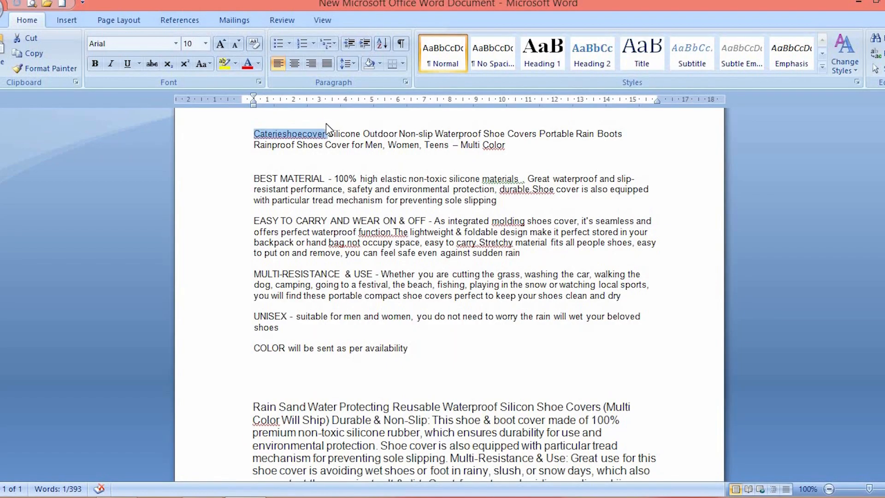
{"action": "triple_click", "coordinate": [327, 143]}
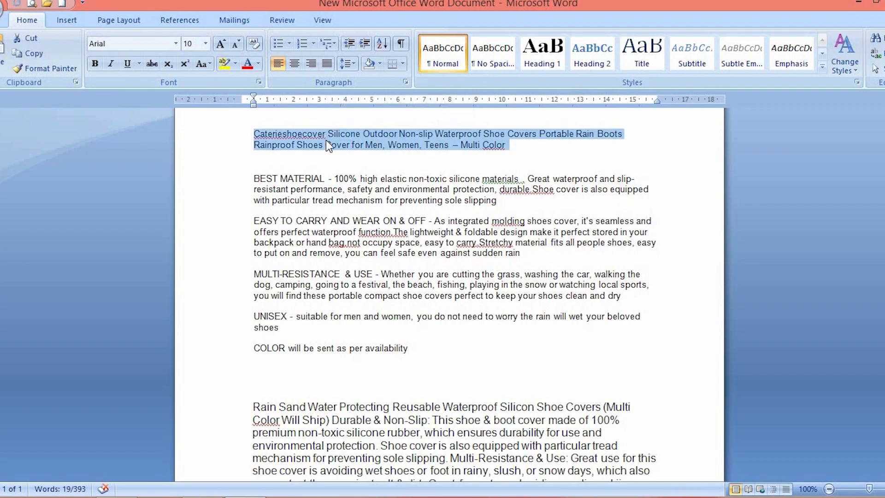
{"action": "left_click", "coordinate": [245, 496]}
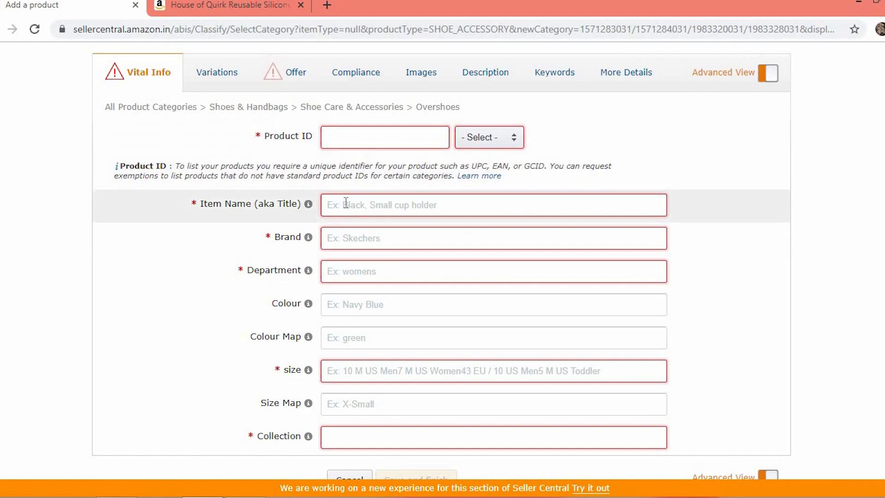
{"action": "left_click", "coordinate": [346, 204]}
{"action": "key", "text": "ctrl+v"}
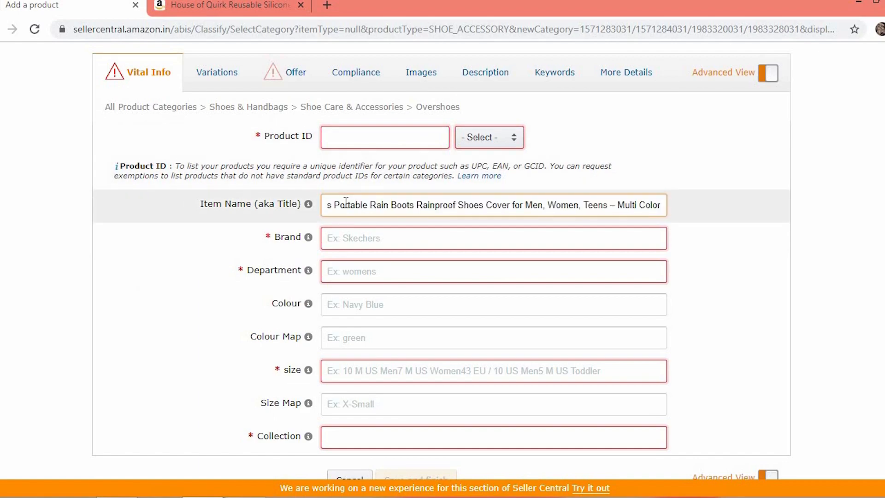
Copy the word Caterieshoecover from the item name and paste it into the Brand field
{"action": "left_click", "coordinate": [346, 233]}
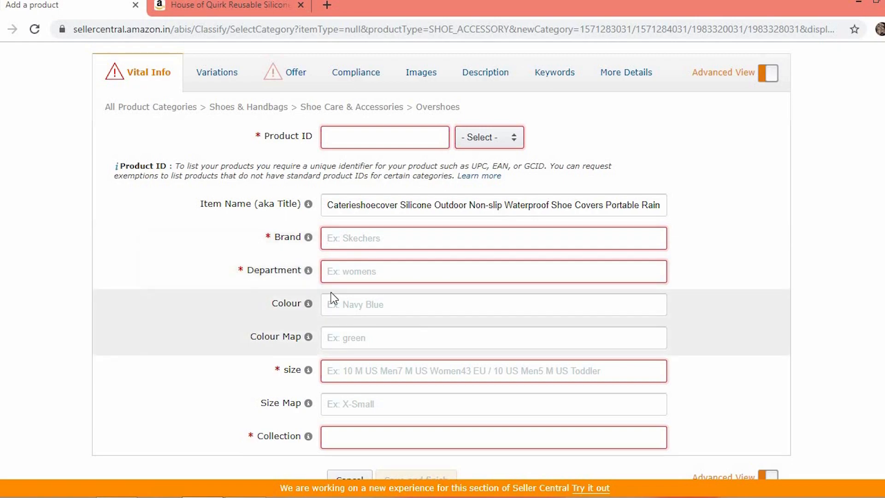
{"action": "double_click", "coordinate": [346, 205]}
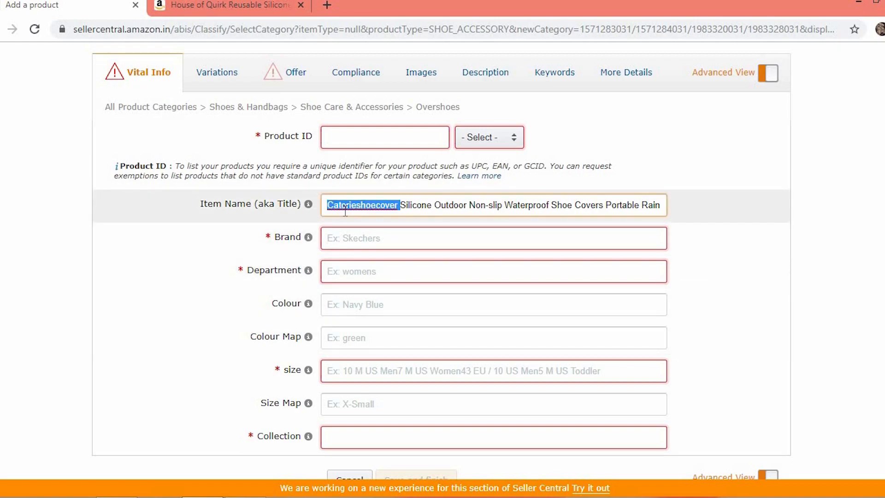
{"action": "key", "text": "ctrl+c"}
{"action": "left_click", "coordinate": [345, 238]}
{"action": "key", "text": "ctrl+v"}
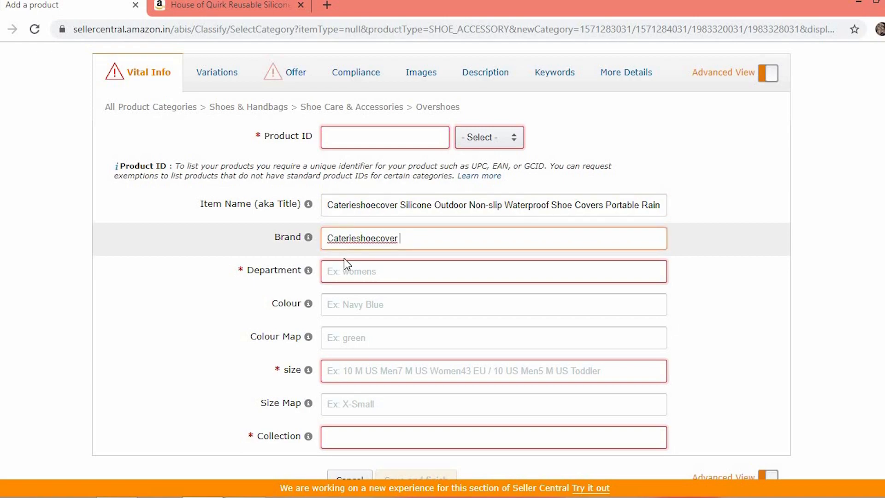
Set the Department to Unisex and the size to Small
{"action": "left_click", "coordinate": [346, 271]}
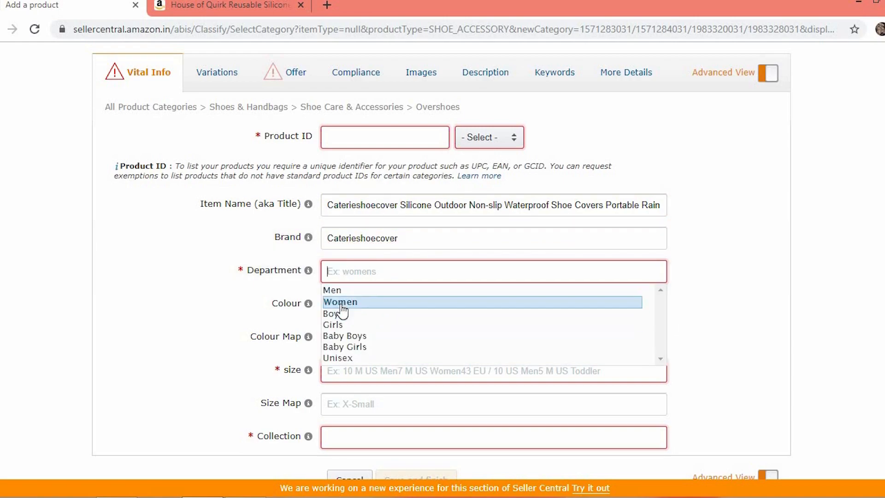
{"action": "left_click", "coordinate": [340, 358]}
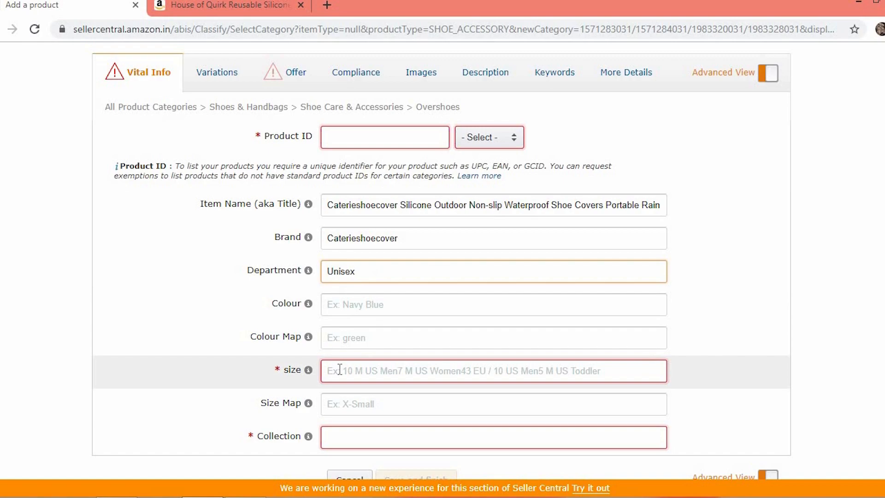
{"action": "left_click", "coordinate": [339, 370]}
{"action": "type", "text": "S"}
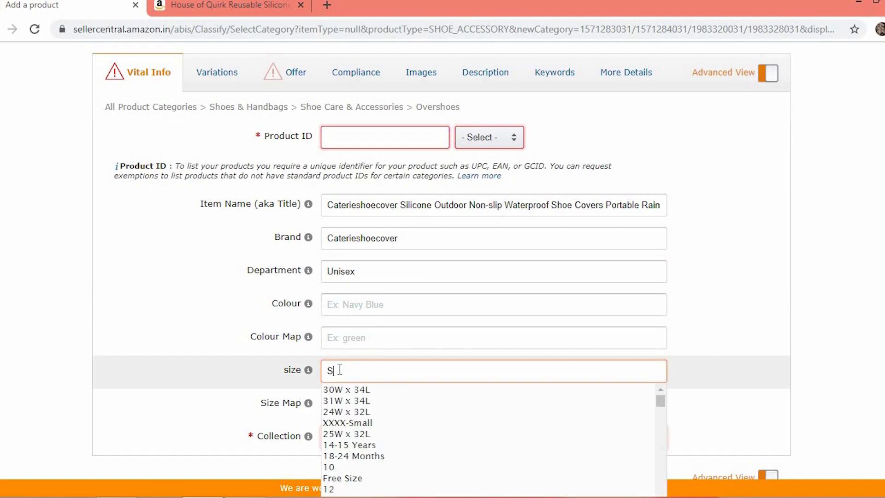
{"action": "type", "text": "mall"}
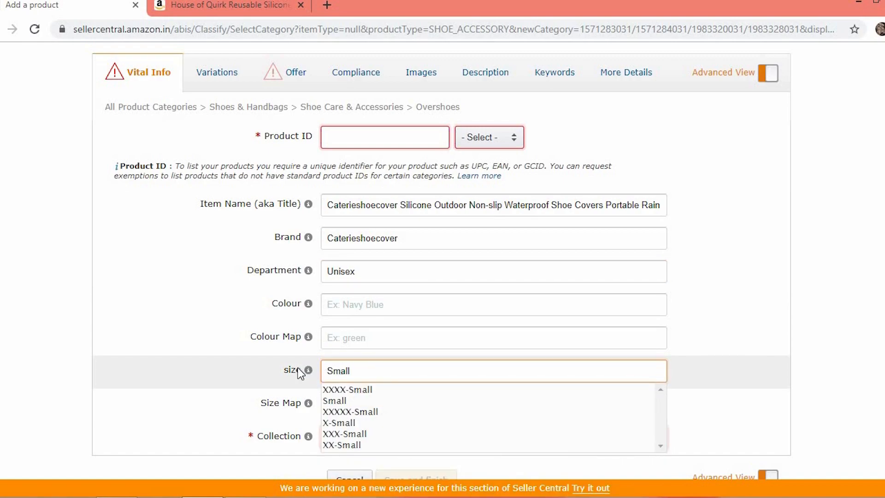
{"action": "left_click", "coordinate": [334, 401]}
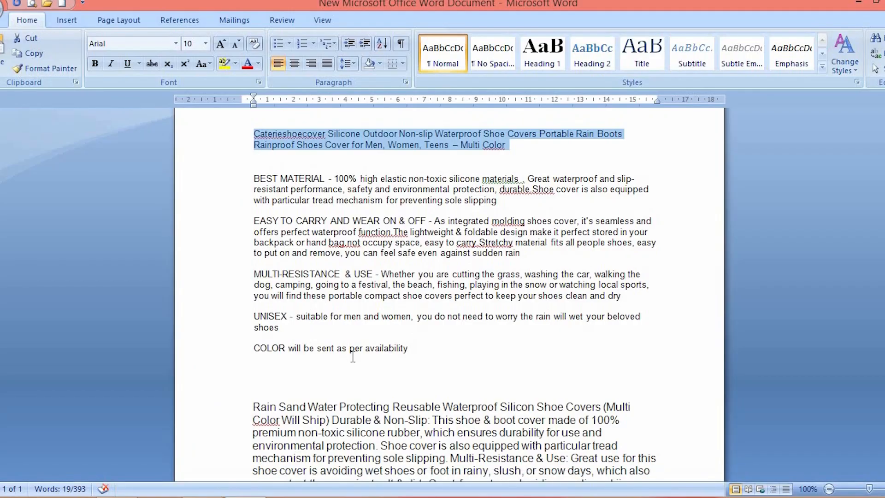
Copy the long description paragraph from the Word document and paste it into Product Description
{"action": "triple_click", "coordinate": [352, 437]}
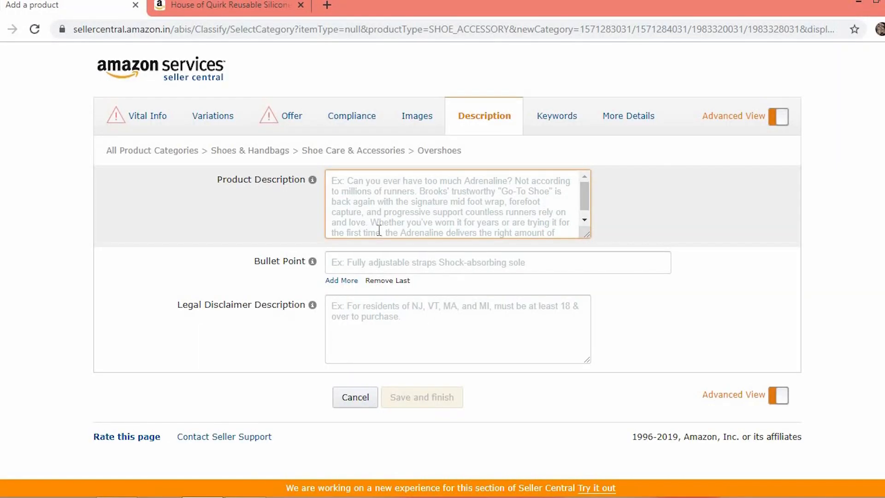
{"action": "key", "text": "ctrl+v"}
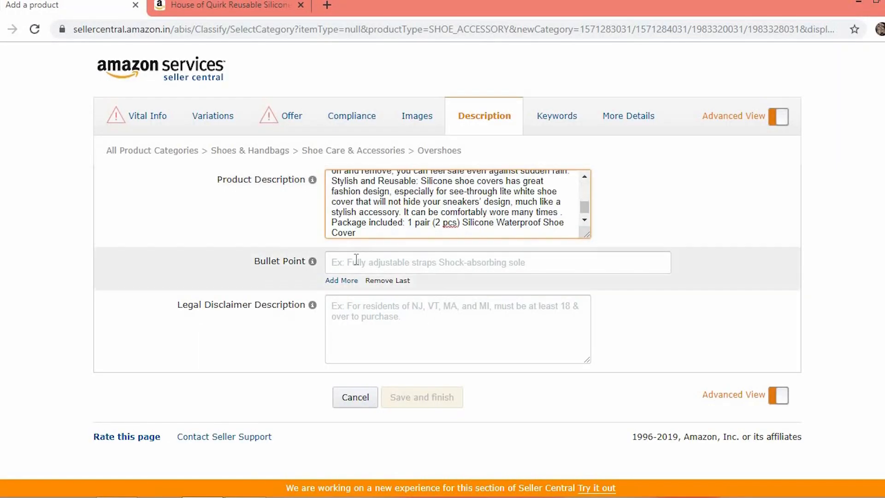
Add four more Bullet Point fields to the description
{"action": "left_click", "coordinate": [343, 280]}
{"action": "left_click", "coordinate": [344, 305]}
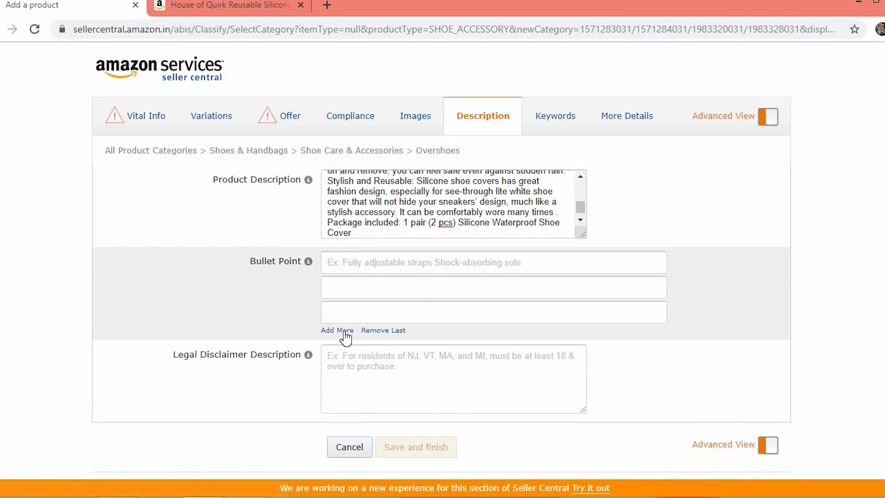
{"action": "left_click", "coordinate": [345, 332]}
{"action": "left_click", "coordinate": [345, 355]}
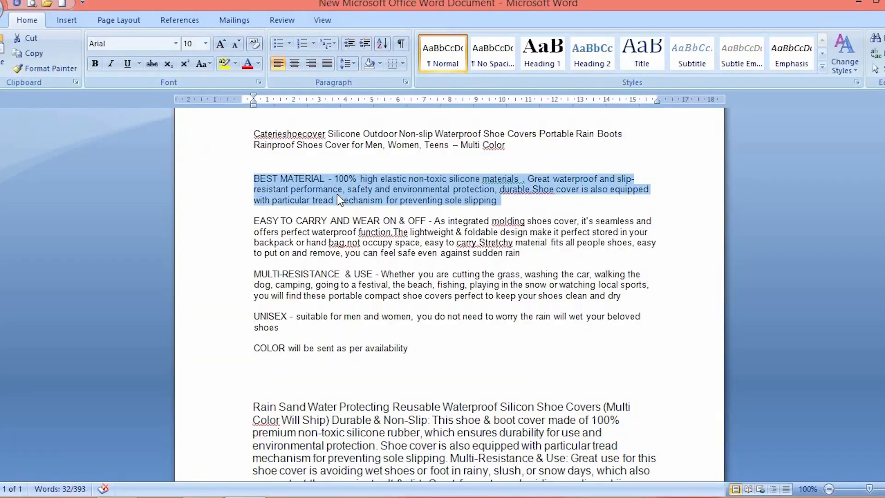
Copy the EASY TO CARRY AND WEAR ON & OFF paragraph from Word into the second bullet point
{"action": "mouse_move", "coordinate": [259, 494]}
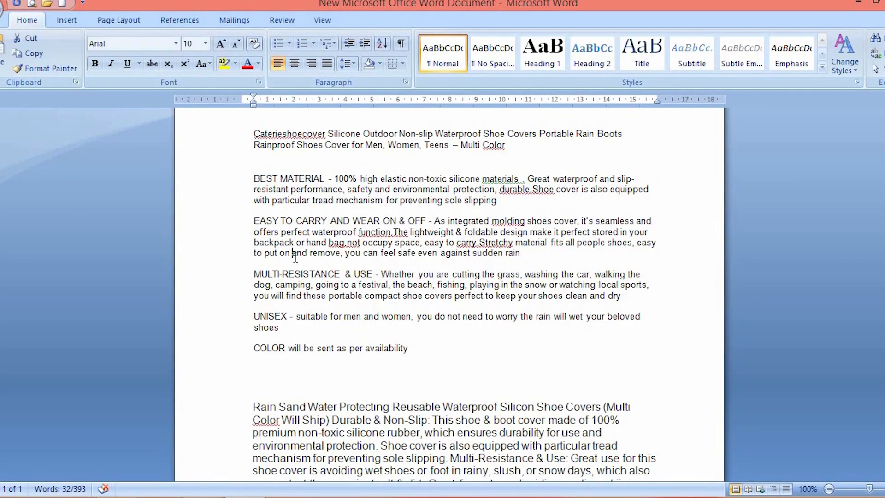
{"action": "triple_click", "coordinate": [294, 252]}
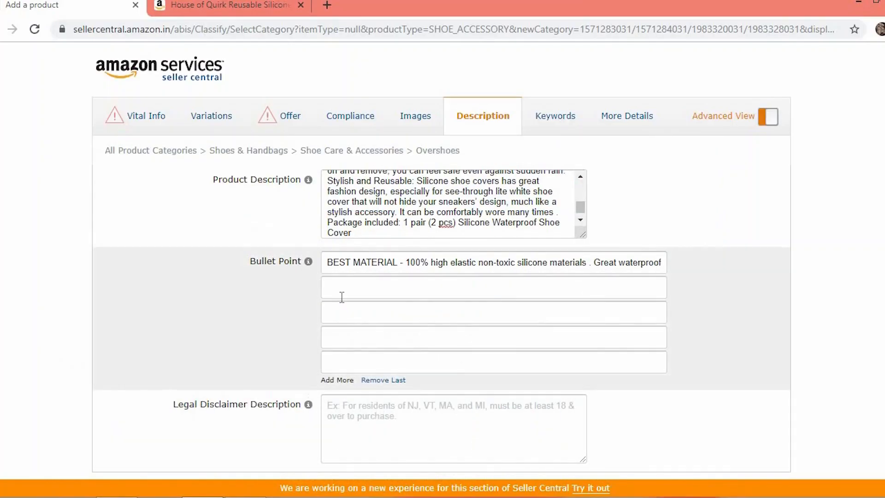
{"action": "left_click", "coordinate": [342, 288]}
{"action": "key", "text": "ctrl+v"}
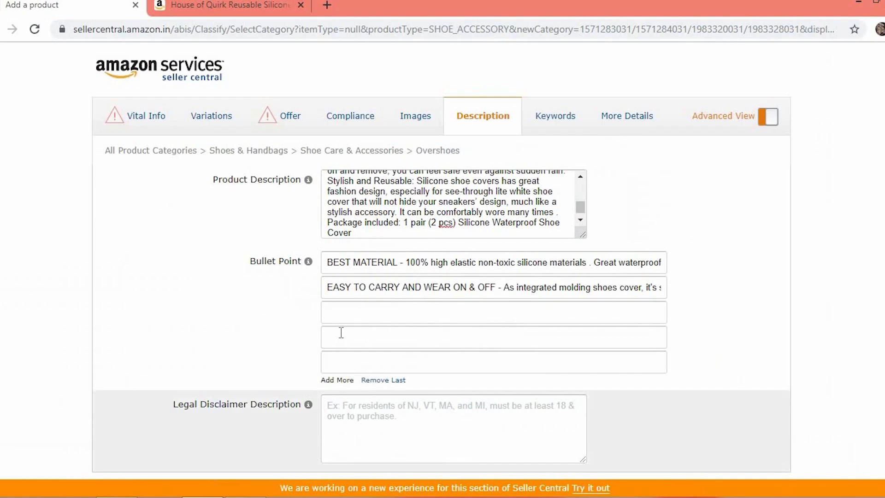
Copy the MULTI-RESISTANCE & USE, UNISEX and COLOR paragraphs from Word into the third, fourth and fifth bullet points
{"action": "left_click", "coordinate": [340, 318]}
{"action": "key", "text": "ctrl+v"}
{"action": "triple_click", "coordinate": [257, 369]}
{"action": "left_click", "coordinate": [345, 337]}
{"action": "key", "text": "ctrl+v"}
{"action": "triple_click", "coordinate": [256, 457]}
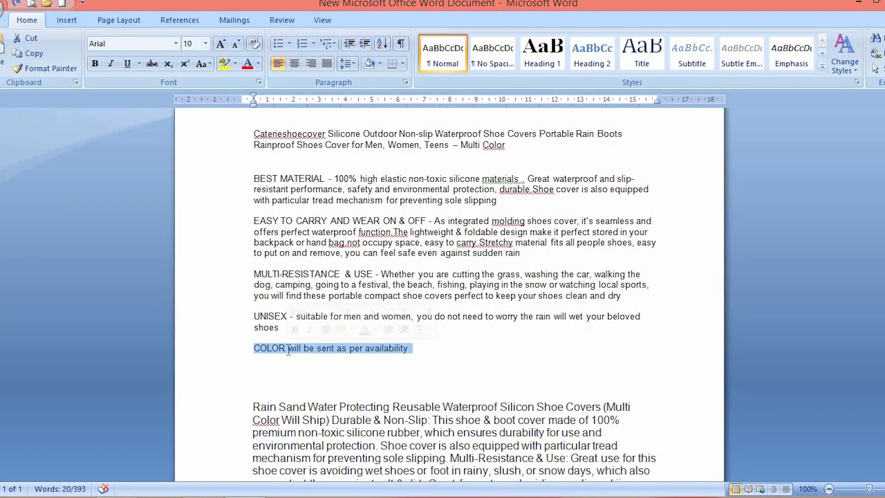
{"action": "left_click", "coordinate": [345, 362]}
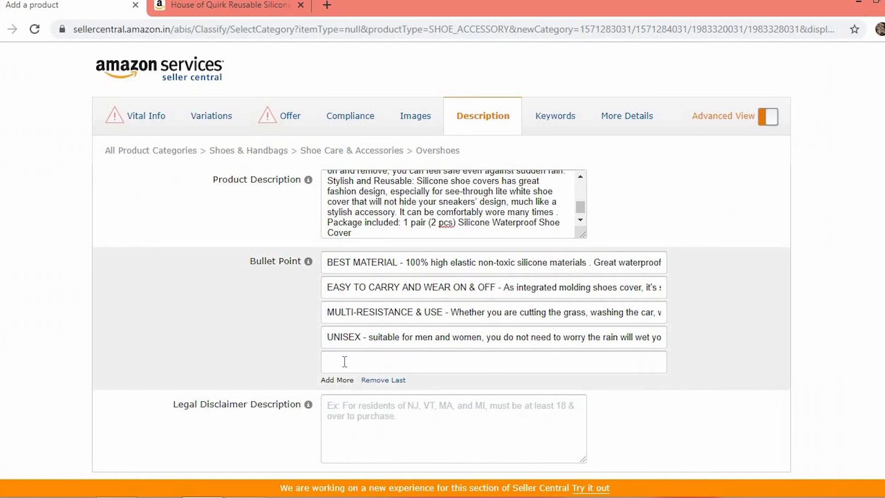
{"action": "key", "text": "ctrl+v"}
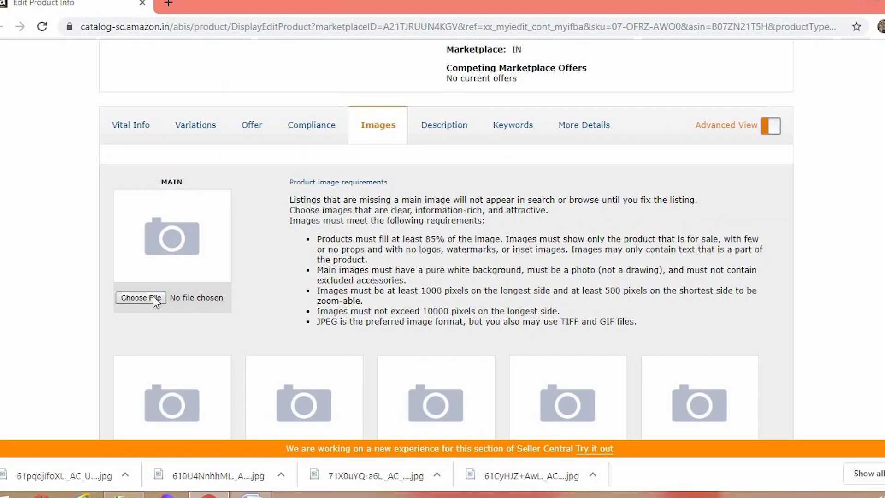
Upload 61CyHJZ+AwL._AC_UL1500_ from the vignesh folder on Local Disk (E:) as the main product image
{"action": "left_click", "coordinate": [153, 296]}
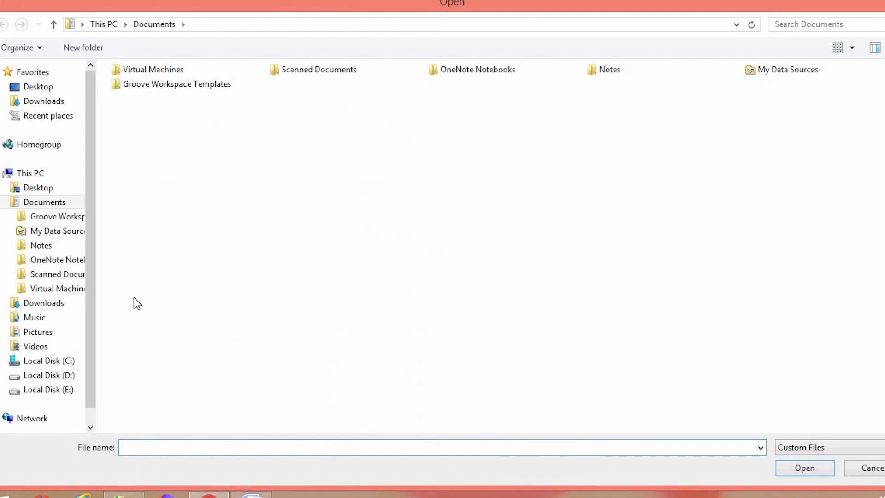
{"action": "left_click", "coordinate": [79, 389]}
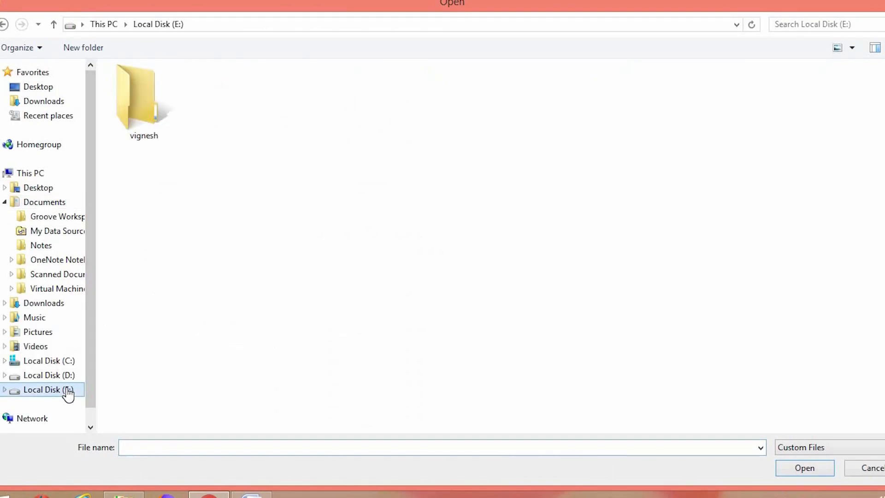
{"action": "left_click", "coordinate": [144, 112]}
{"action": "double_click", "coordinate": [145, 113]}
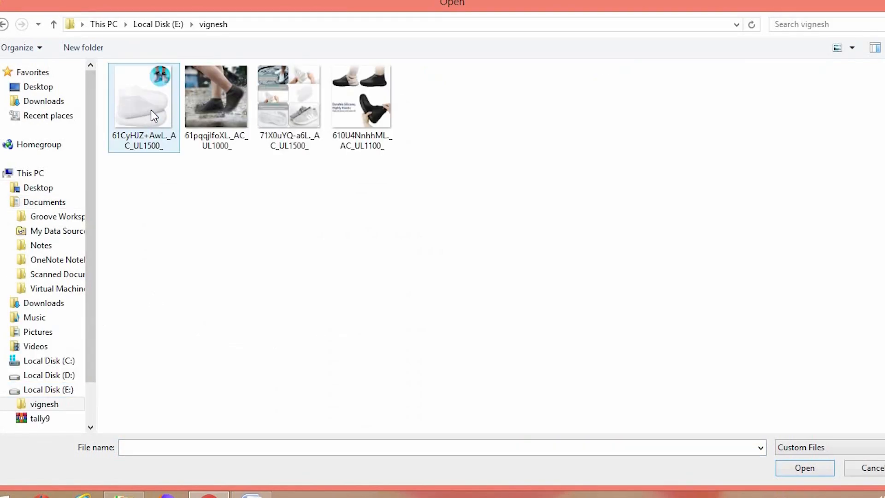
{"action": "left_click", "coordinate": [152, 110]}
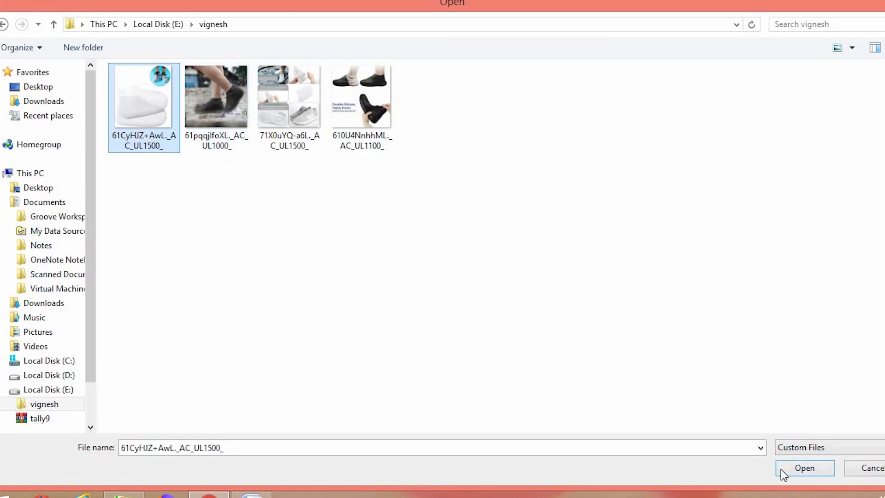
{"action": "left_click", "coordinate": [804, 468]}
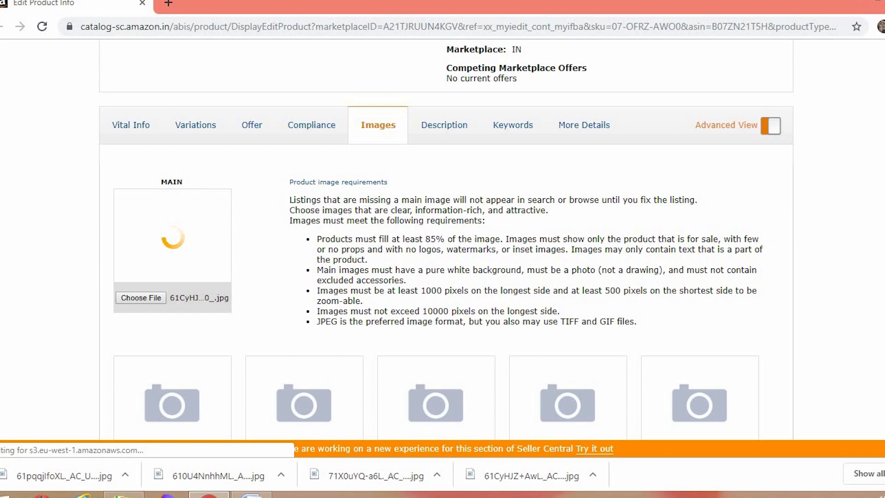
Upload 61pqqjlfoXL._AC_UL1000_ as the first additional product image
{"action": "scroll", "coordinate": [527, 405], "scroll_direction": "down", "scroll_amount": 2}
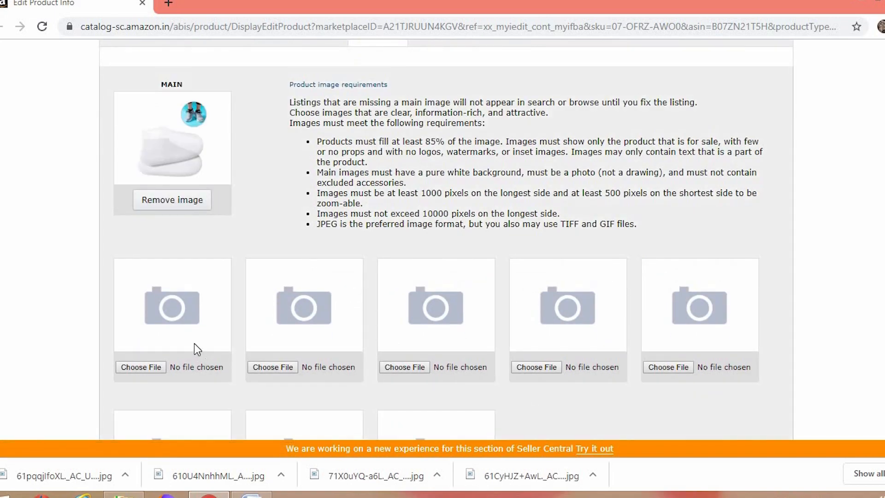
{"action": "left_click", "coordinate": [137, 368]}
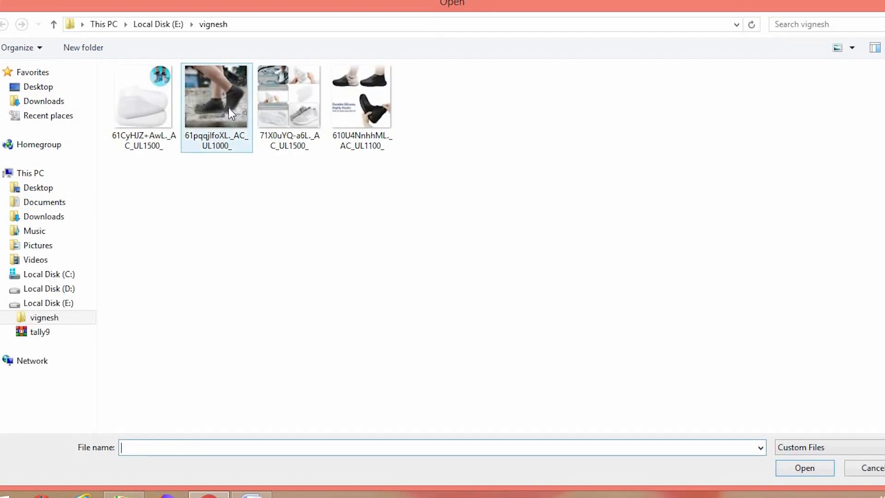
{"action": "double_click", "coordinate": [229, 111]}
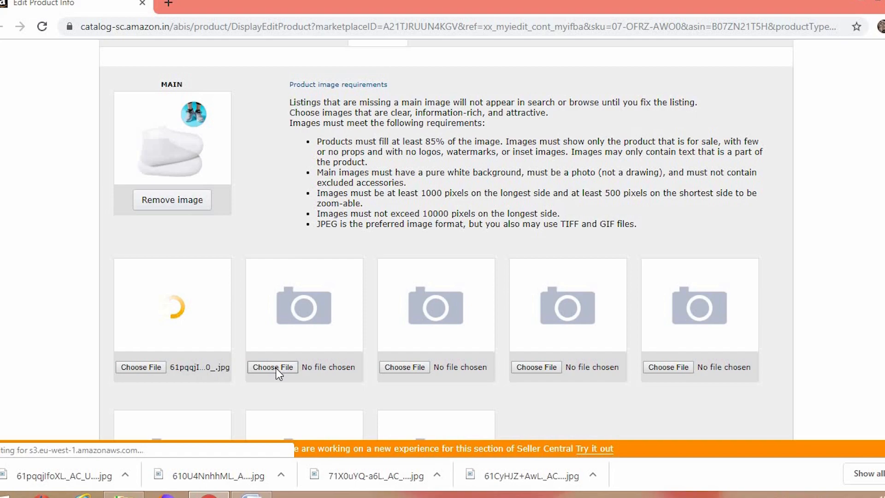
Upload 71X0uYQ-a6L._AC_UL1500_ as the second additional image, dismiss the error, and save and finish the images
{"action": "left_click", "coordinate": [269, 265]}
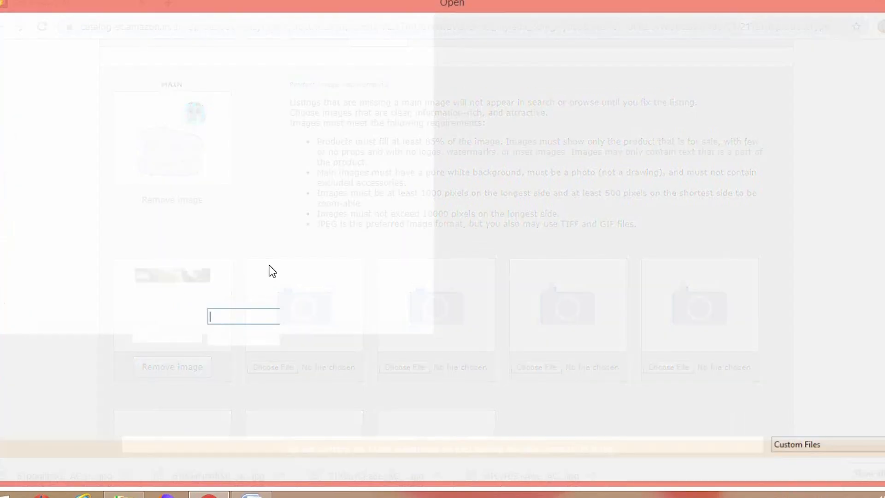
{"action": "left_click", "coordinate": [286, 146]}
{"action": "double_click", "coordinate": [287, 147]}
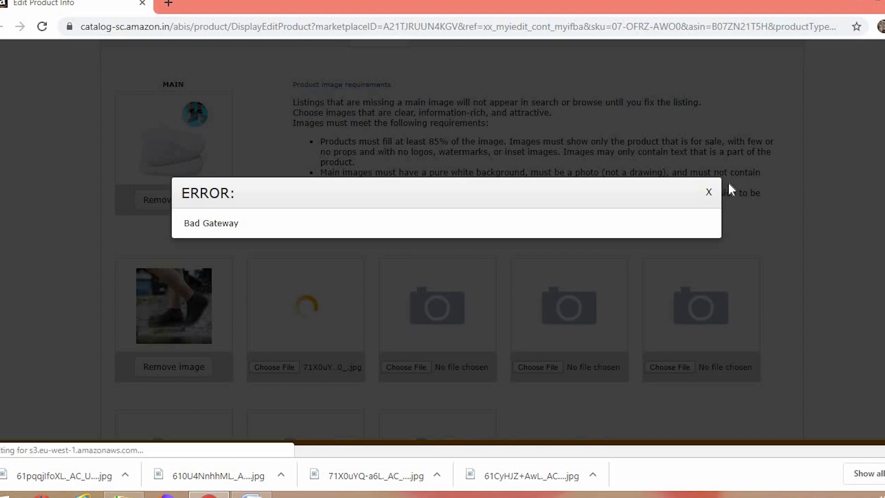
{"action": "left_click", "coordinate": [710, 191]}
{"action": "scroll", "coordinate": [710, 192], "scroll_direction": "down", "scroll_amount": 4}
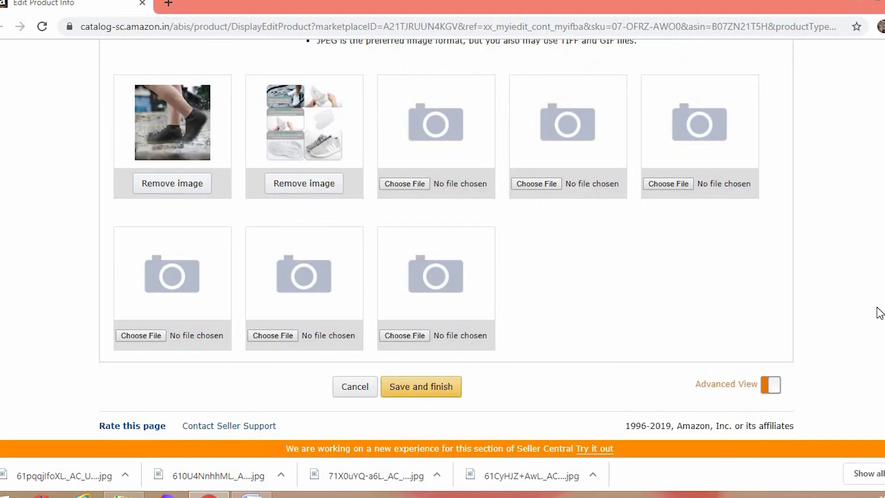
{"action": "left_click", "coordinate": [421, 388]}
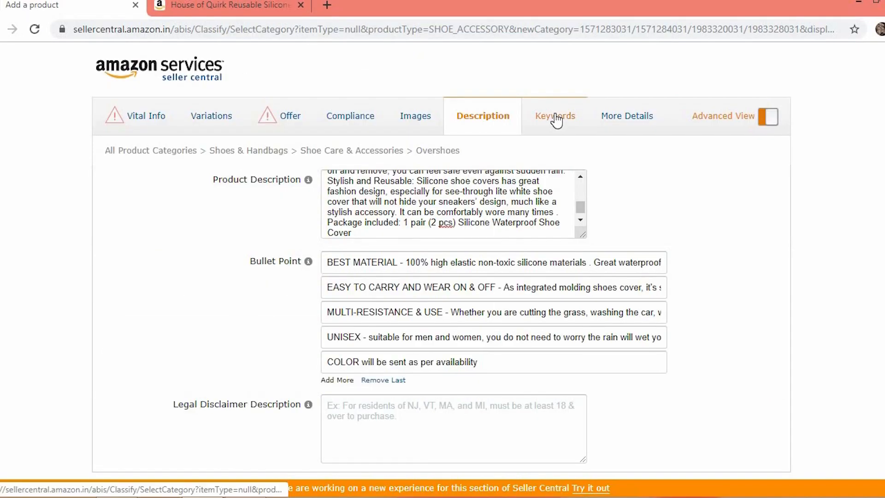
Copy the keyword paragraph from the Word document and paste it into Search Terms on the Keywords tab
{"action": "left_click", "coordinate": [555, 118]}
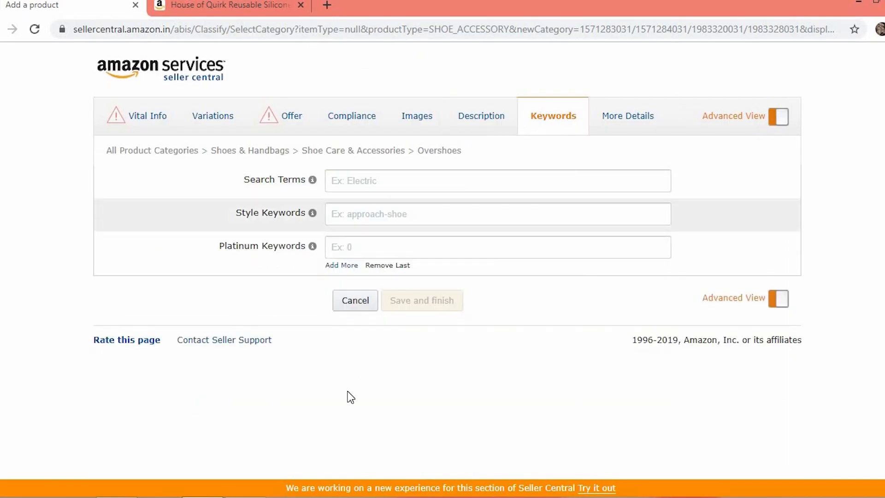
{"action": "left_click", "coordinate": [246, 497]}
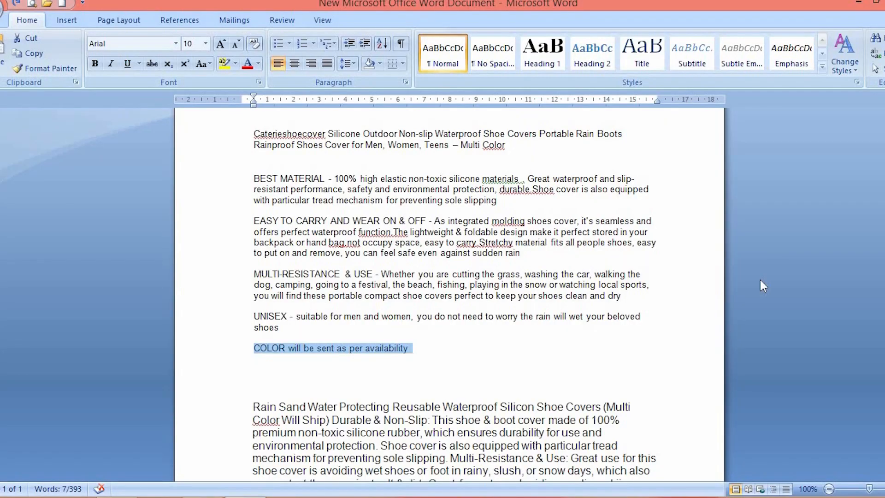
{"action": "scroll", "coordinate": [450, 295], "scroll_direction": "down", "scroll_amount": 12}
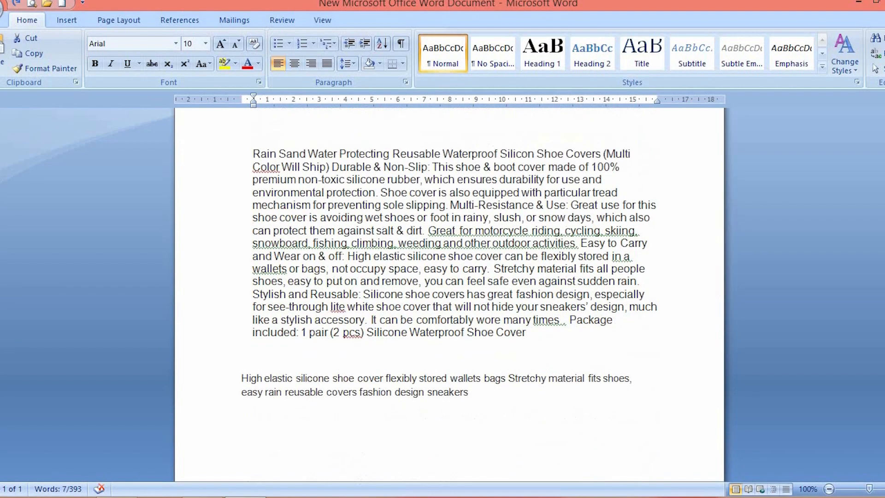
{"action": "triple_click", "coordinate": [542, 292]}
{"action": "key", "text": "ctrl+c"}
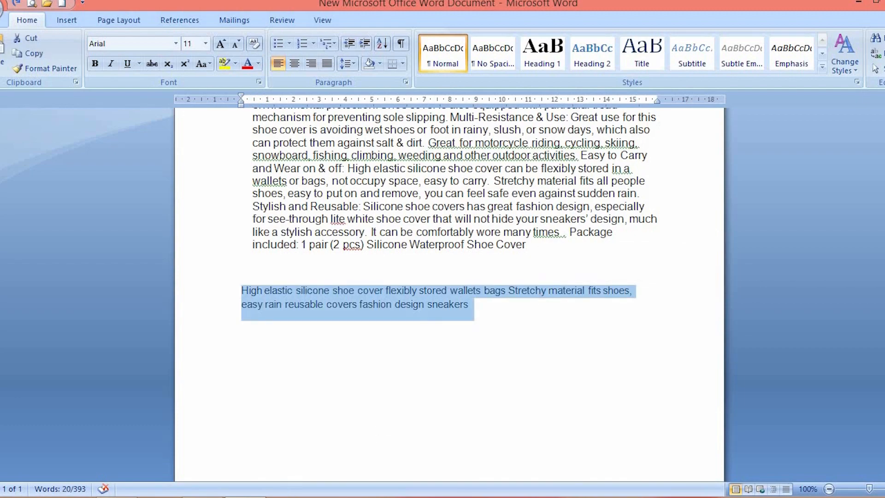
{"action": "left_click", "coordinate": [245, 497]}
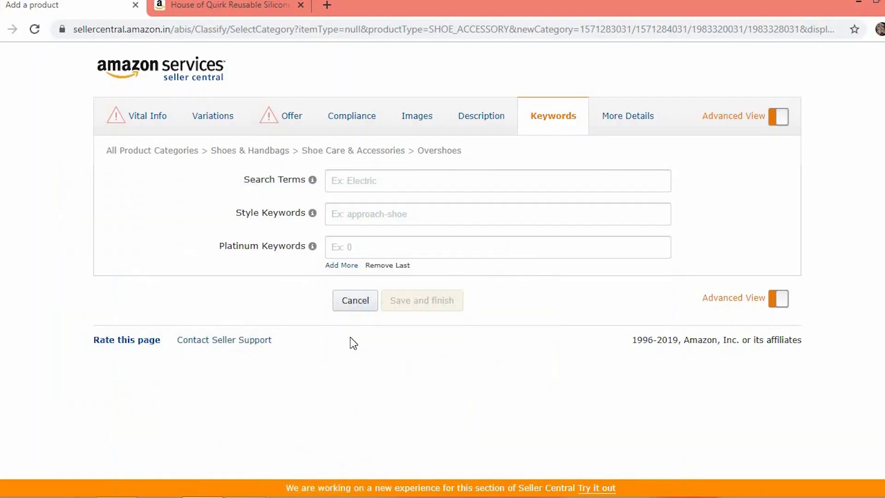
{"action": "left_click", "coordinate": [381, 185]}
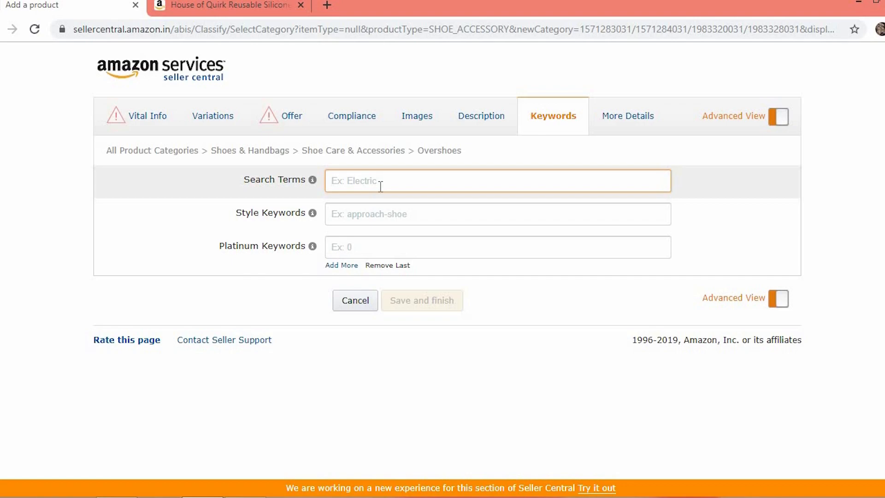
{"action": "key", "text": "ctrl+v"}
{"action": "left_click", "coordinate": [198, 233]}
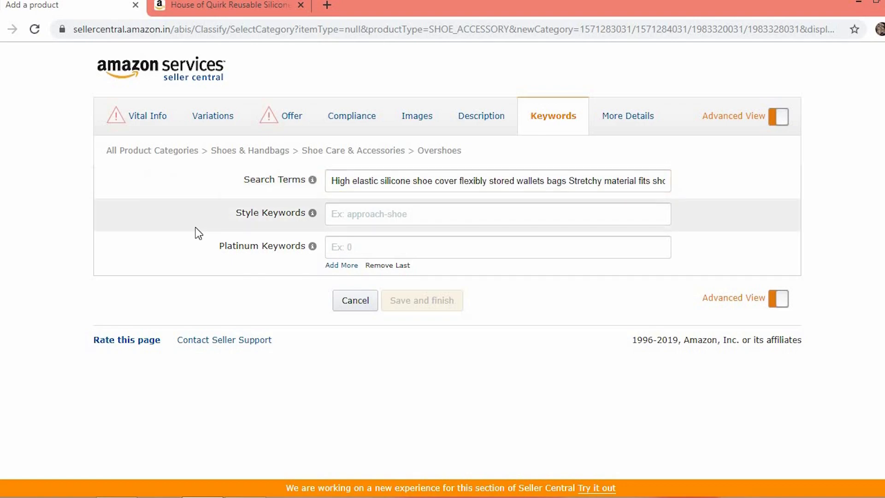
Open the Offer tab and review its price, quantity and fulfillment fields
{"action": "left_click", "coordinate": [288, 125]}
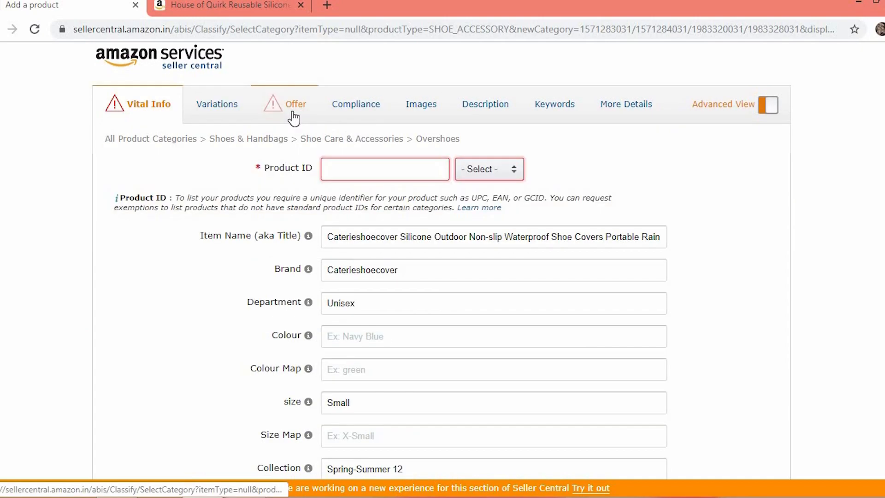
{"action": "left_click", "coordinate": [292, 111]}
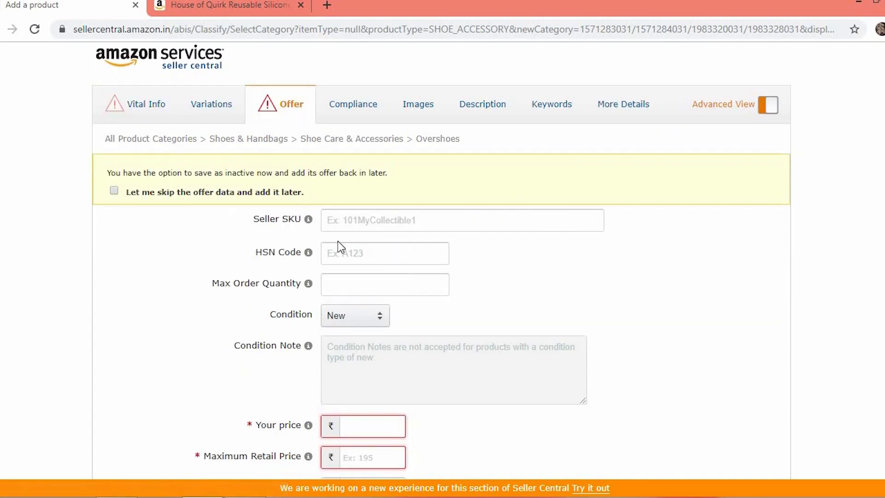
{"action": "left_click", "coordinate": [217, 113]}
{"action": "left_click", "coordinate": [283, 122]}
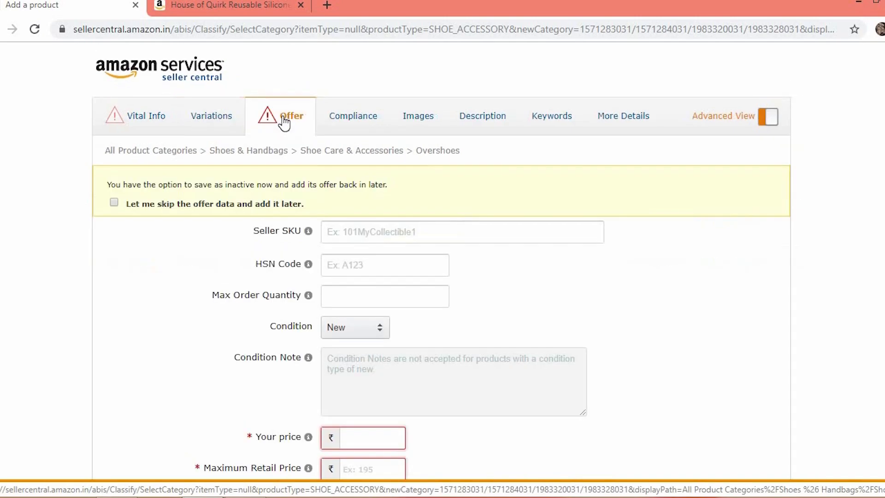
{"action": "scroll", "coordinate": [441, 260], "scroll_direction": "down", "scroll_amount": 5}
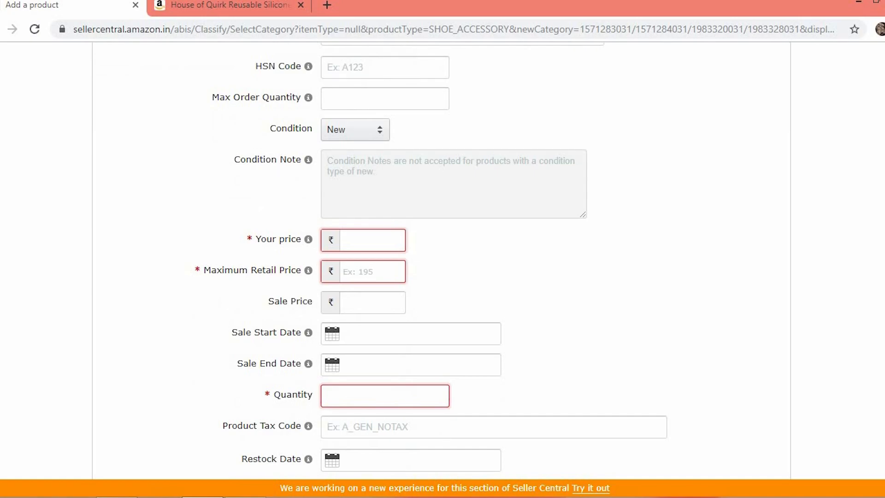
{"action": "scroll", "coordinate": [442, 261], "scroll_direction": "down", "scroll_amount": 3}
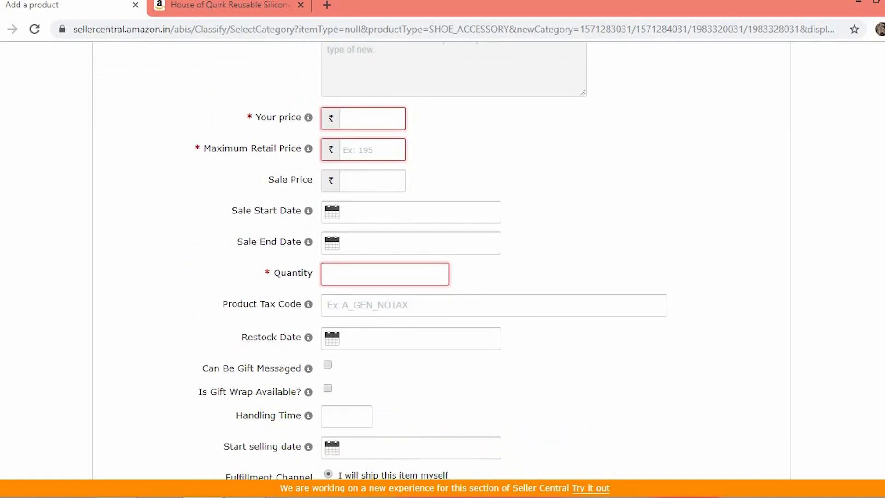
{"action": "scroll", "coordinate": [441, 260], "scroll_direction": "down", "scroll_amount": 2}
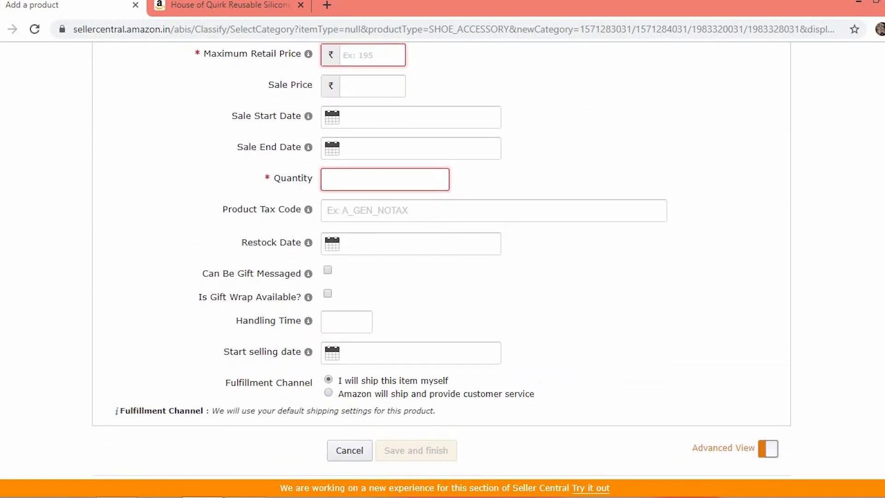
{"action": "left_click_drag", "start_coordinate": [884, 451], "coordinate": [875, 449]}
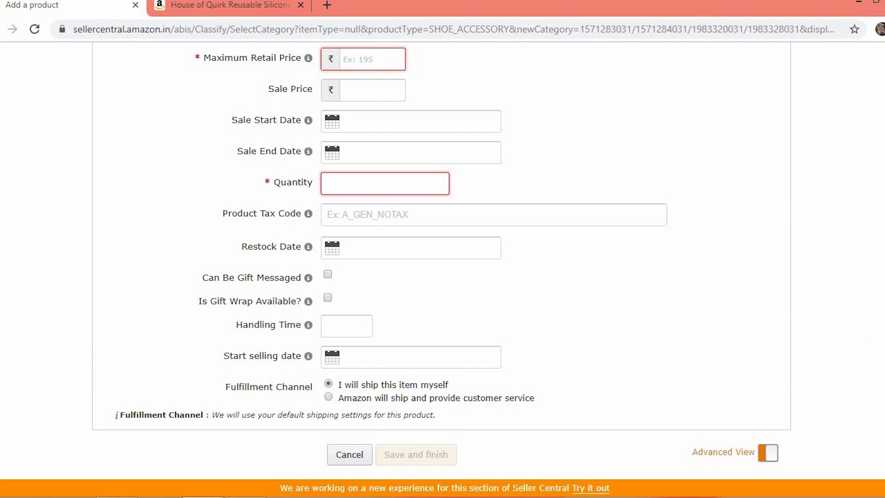
{"action": "scroll", "coordinate": [765, 128], "scroll_direction": "up", "scroll_amount": 8}
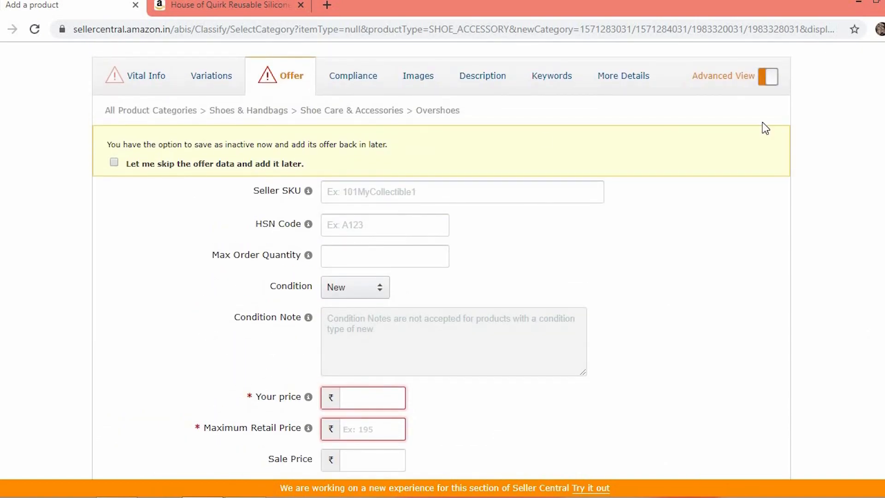
Set the Variation Theme to SizeName on the Variations tab
{"action": "left_click", "coordinate": [198, 76]}
{"action": "left_click", "coordinate": [417, 181]}
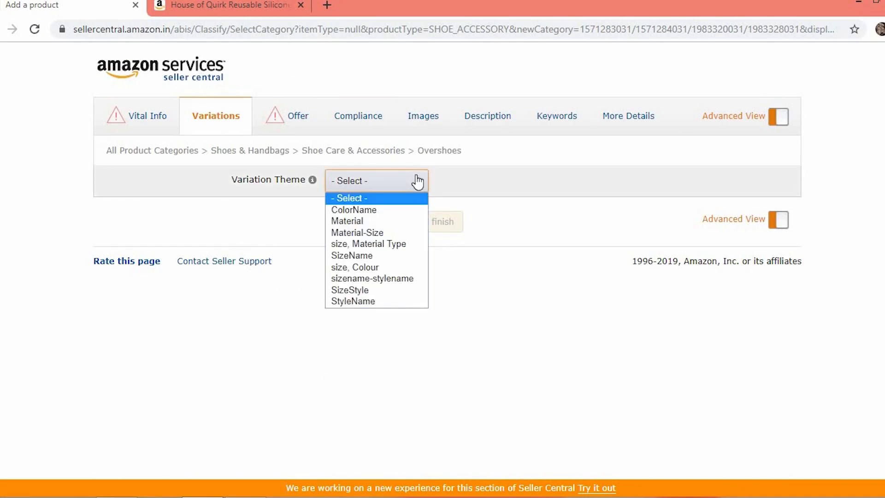
{"action": "left_click", "coordinate": [354, 261]}
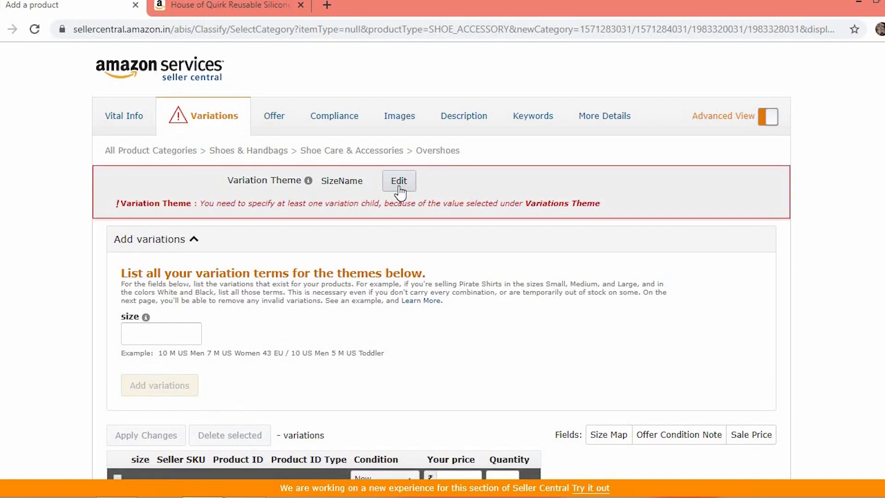
Reopen the Variation Theme for editing and reselect SizeName
{"action": "left_click", "coordinate": [399, 181]}
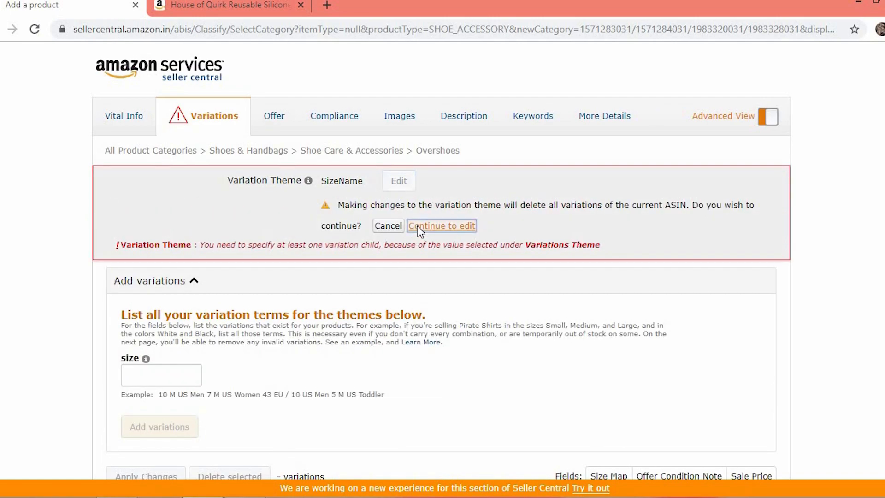
{"action": "left_click", "coordinate": [417, 225]}
{"action": "left_click", "coordinate": [405, 183]}
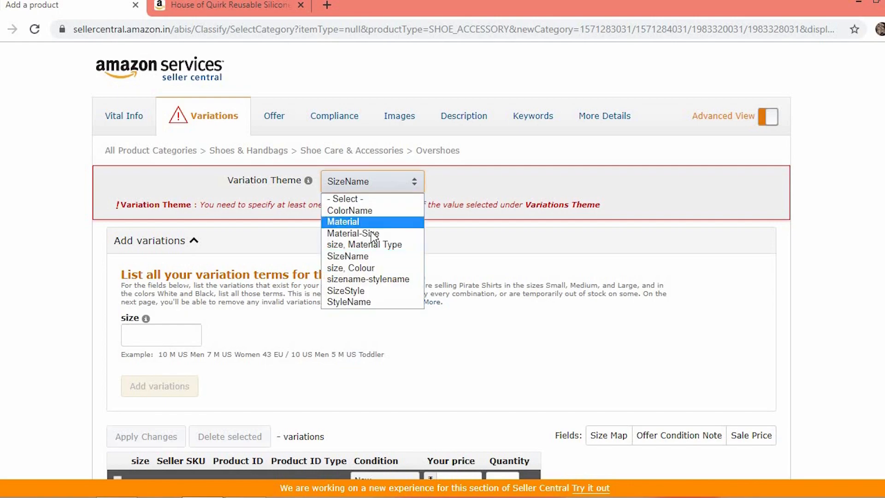
{"action": "left_click", "coordinate": [365, 256]}
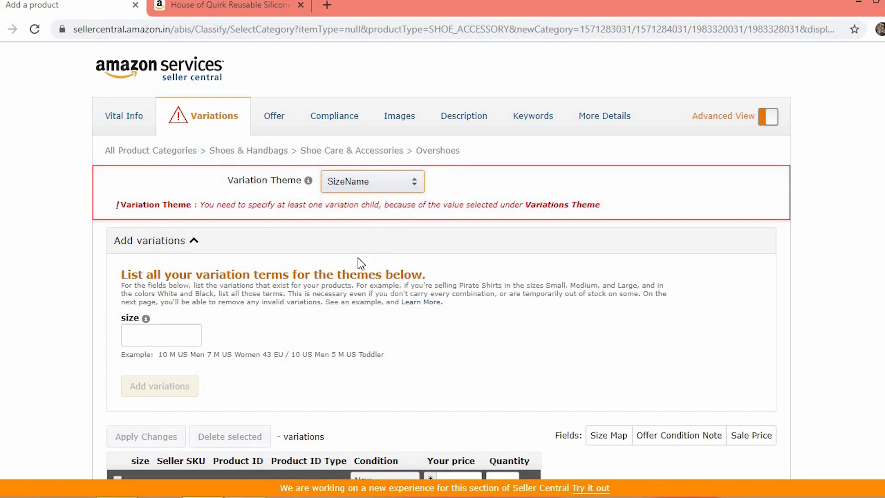
Add Small and Medium as size variations
{"action": "left_click", "coordinate": [190, 336]}
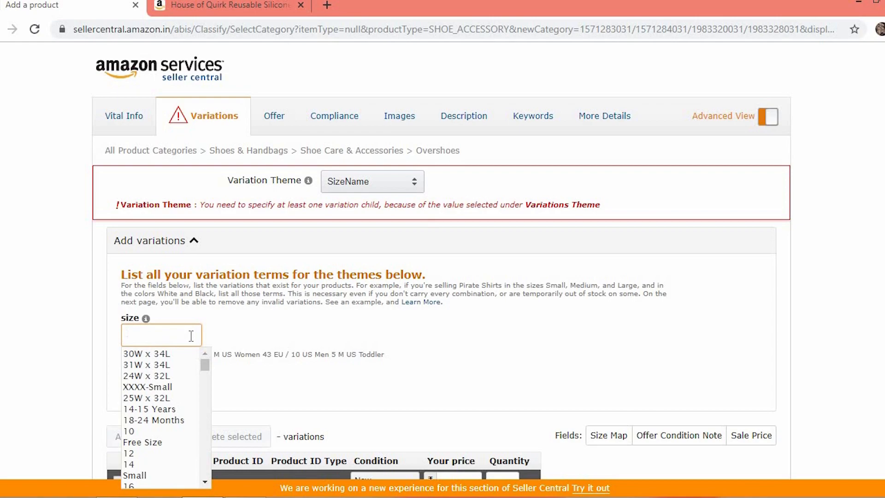
{"action": "type", "text": "Small"}
{"action": "left_click", "coordinate": [425, 339]}
{"action": "left_click", "coordinate": [230, 340]}
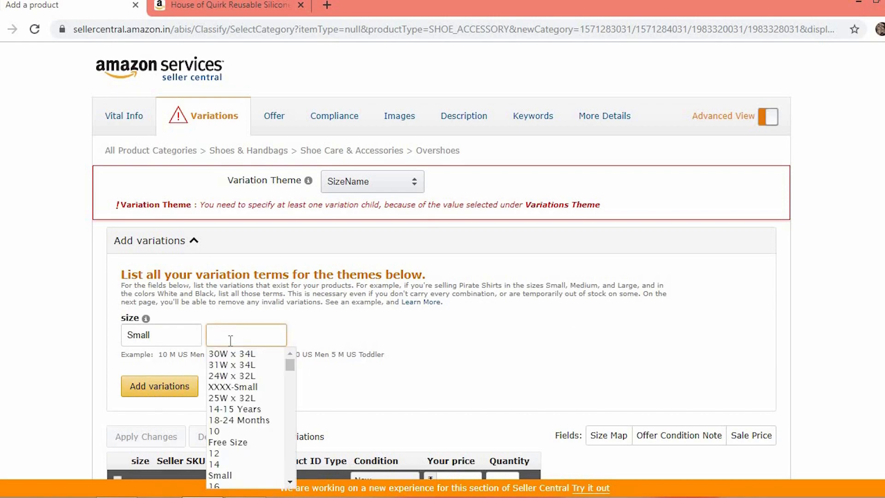
{"action": "type", "text": "Medium"}
{"action": "left_click", "coordinate": [138, 394]}
{"action": "scroll", "coordinate": [814, 272], "scroll_direction": "down", "scroll_amount": 3}
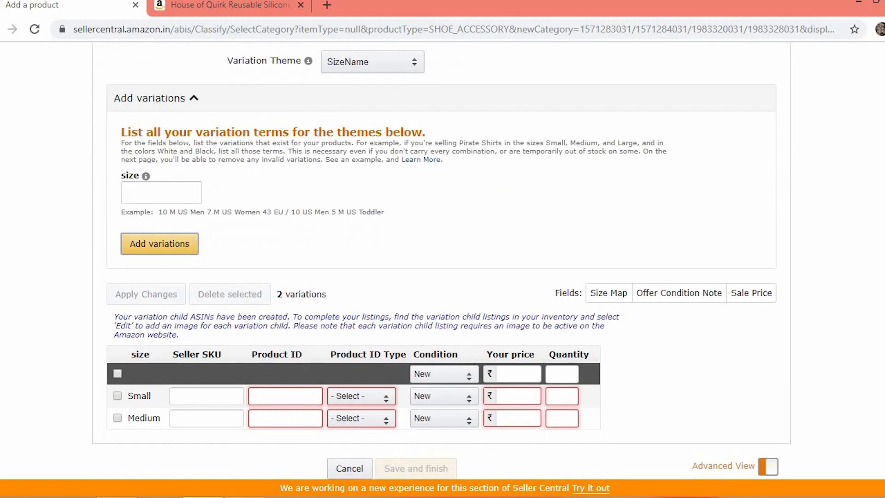
Enter seller SKUs CATS01 for Small and CATM01 for Medium
{"action": "left_click", "coordinate": [223, 378]}
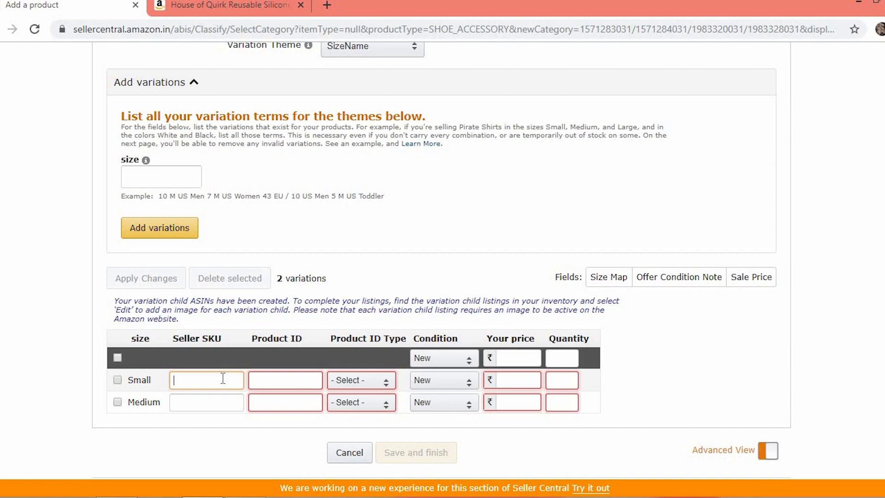
{"action": "type", "text": "CATS01"}
{"action": "left_click", "coordinate": [211, 402]}
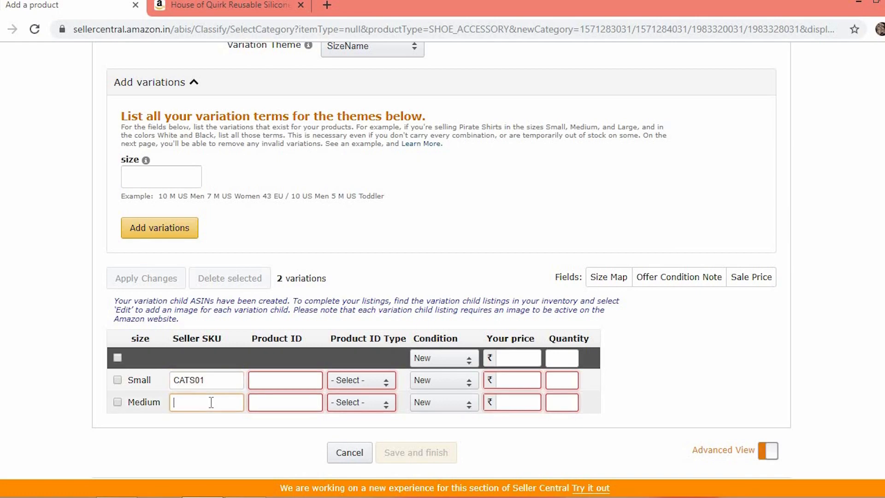
{"action": "type", "text": "CATM01"}
Set the Product ID Type to UPC for both size variations
{"action": "left_click", "coordinate": [272, 382]}
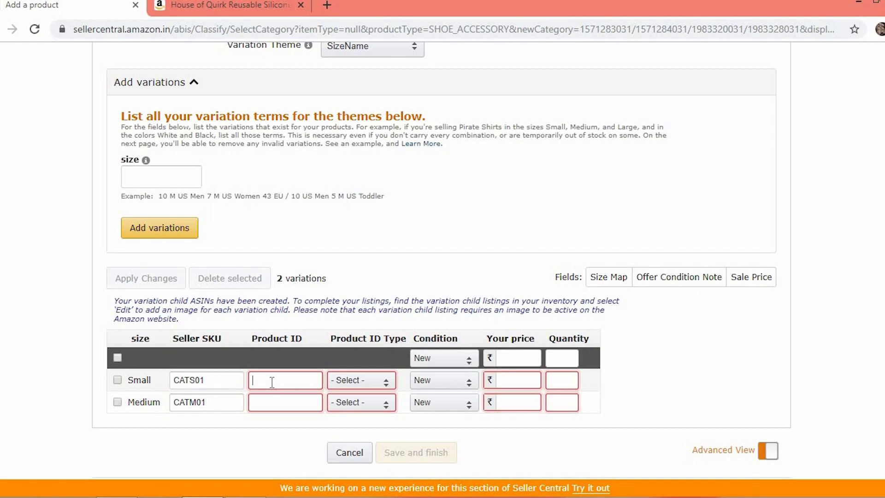
{"action": "left_click", "coordinate": [382, 388]}
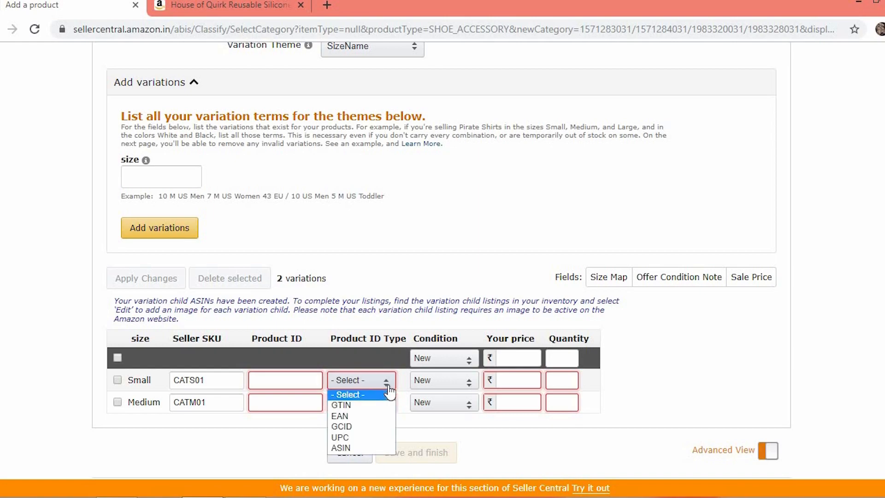
{"action": "left_click", "coordinate": [356, 435]}
{"action": "left_click", "coordinate": [370, 408]}
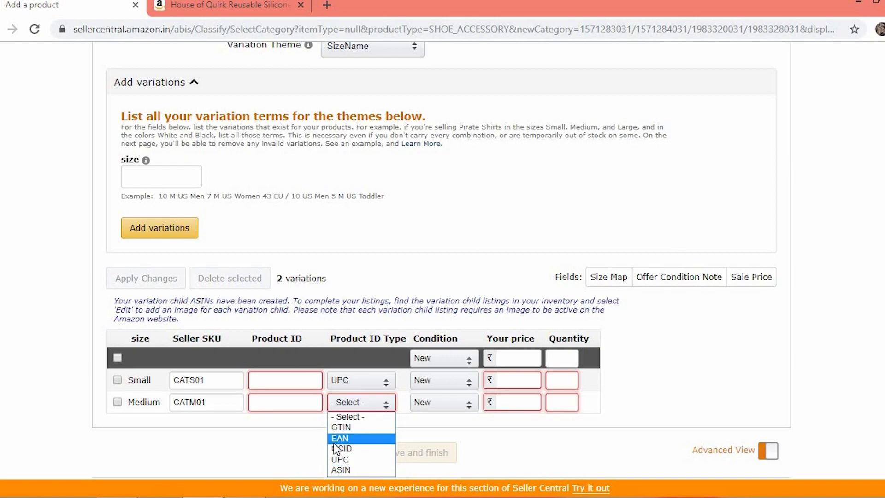
{"action": "left_click", "coordinate": [338, 459]}
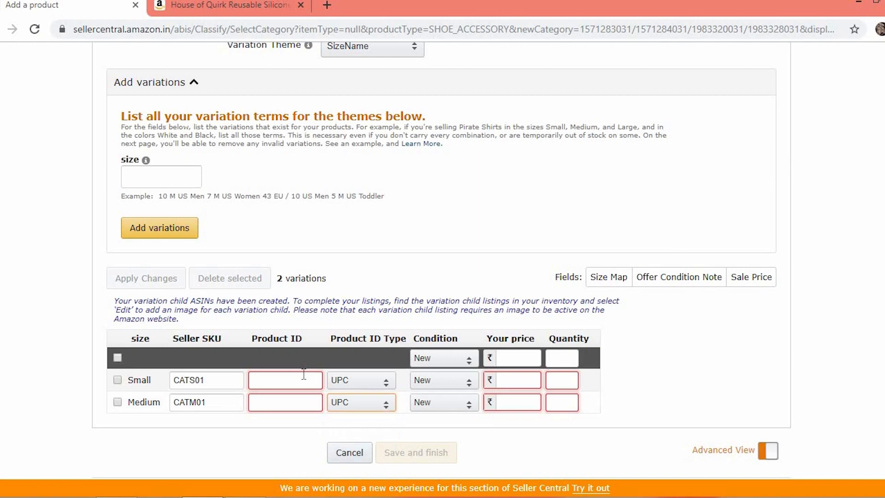
{"action": "left_click", "coordinate": [304, 373]}
{"action": "type", "text": "451"}
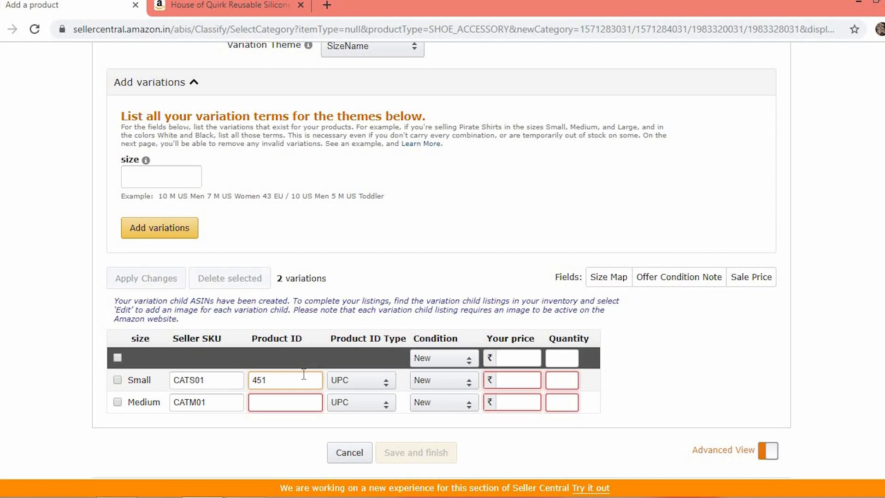
{"action": "type", "text": "0477925035"}
{"action": "double_click", "coordinate": [300, 380]}
{"action": "key", "text": "ctrl+c"}
{"action": "left_click", "coordinate": [297, 402]}
{"action": "key", "text": "ctrl+v"}
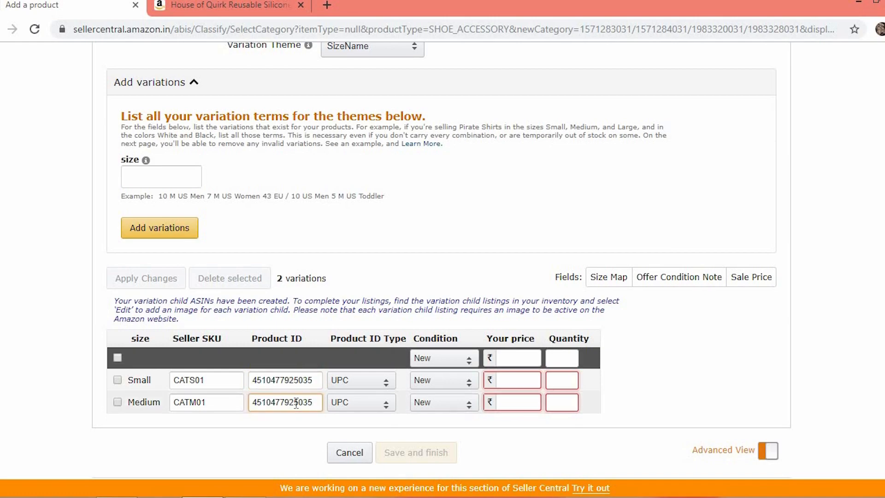
{"action": "key", "text": "BackSpace"}
{"action": "key", "text": "BackSpace"}
{"action": "type", "text": "42"}
Set the price of both Small and Medium variations to 299
{"action": "left_click", "coordinate": [505, 385]}
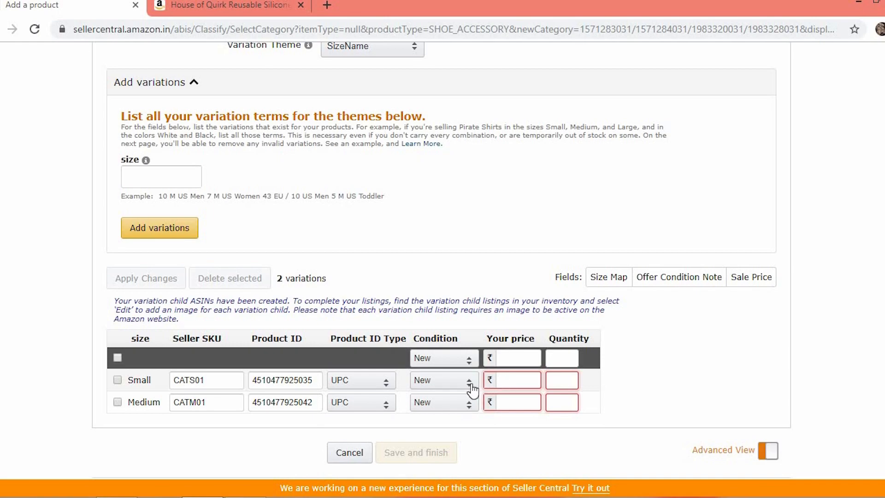
{"action": "left_click", "coordinate": [503, 382]}
{"action": "type", "text": "299"}
{"action": "left_click", "coordinate": [511, 403]}
{"action": "type", "text": "299"}
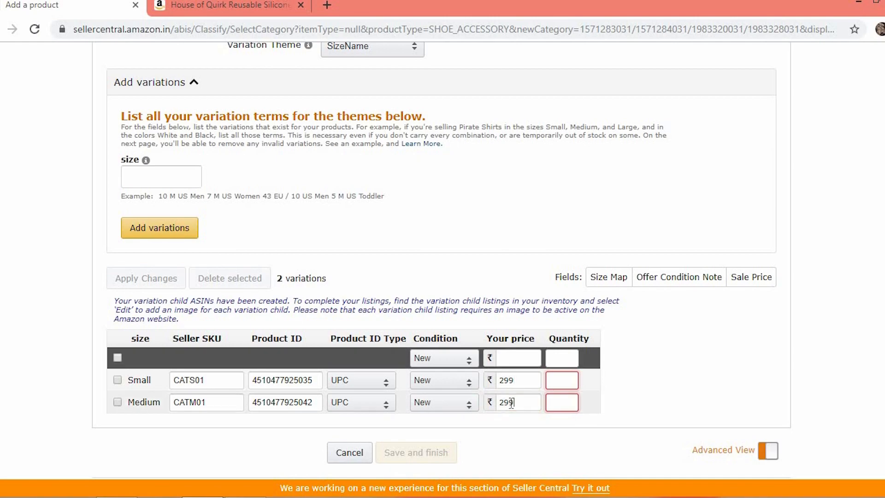
Set the quantity of both size variations to 0
{"action": "left_click", "coordinate": [560, 381]}
{"action": "type", "text": "0"}
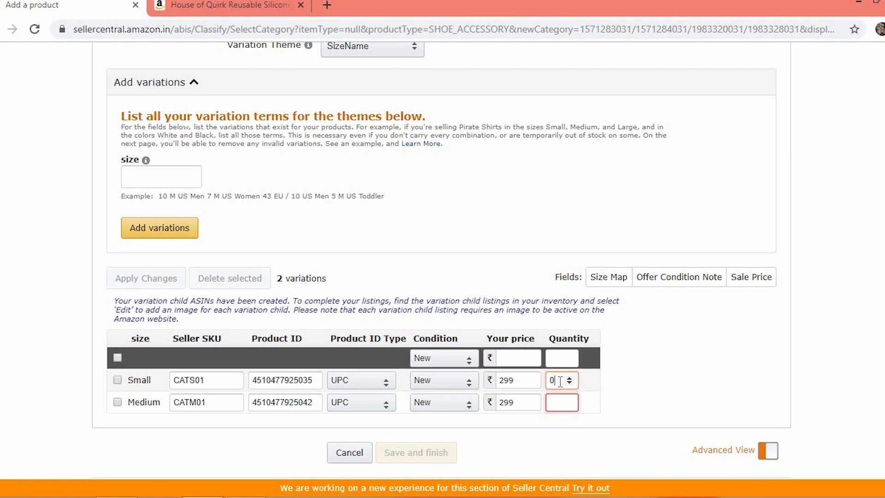
{"action": "left_click", "coordinate": [557, 410]}
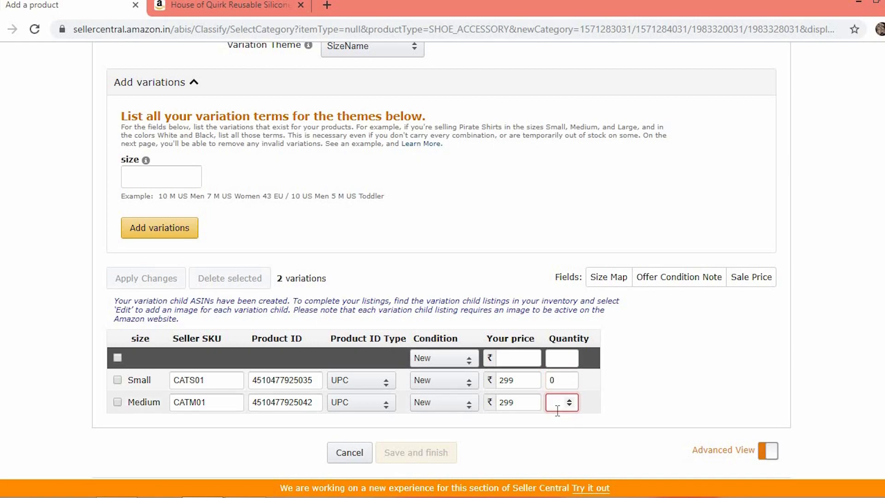
{"action": "type", "text": "0"}
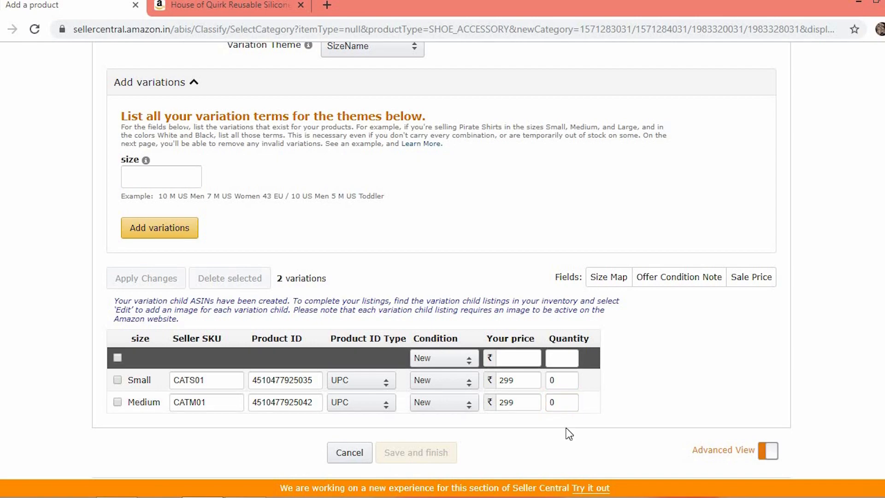
Open the Offer tab and set the Maximum Retail Price to 499
{"action": "left_click", "coordinate": [263, 74]}
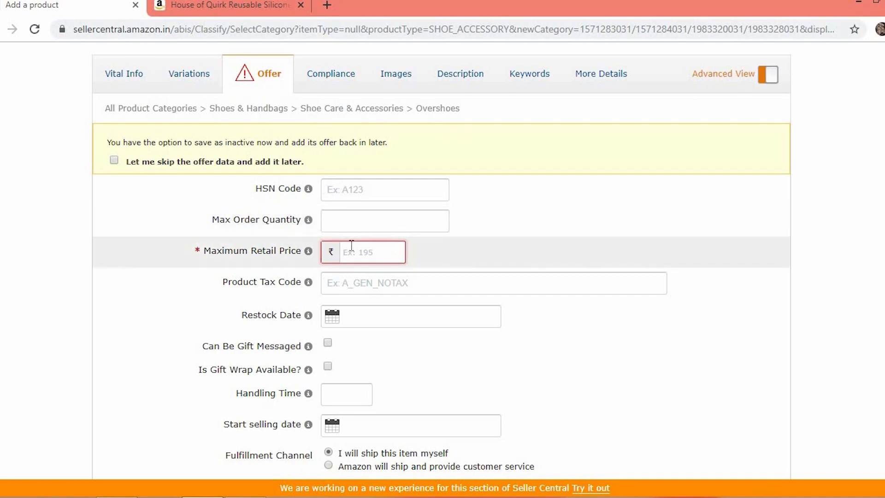
{"action": "left_click", "coordinate": [352, 245]}
{"action": "type", "text": "499"}
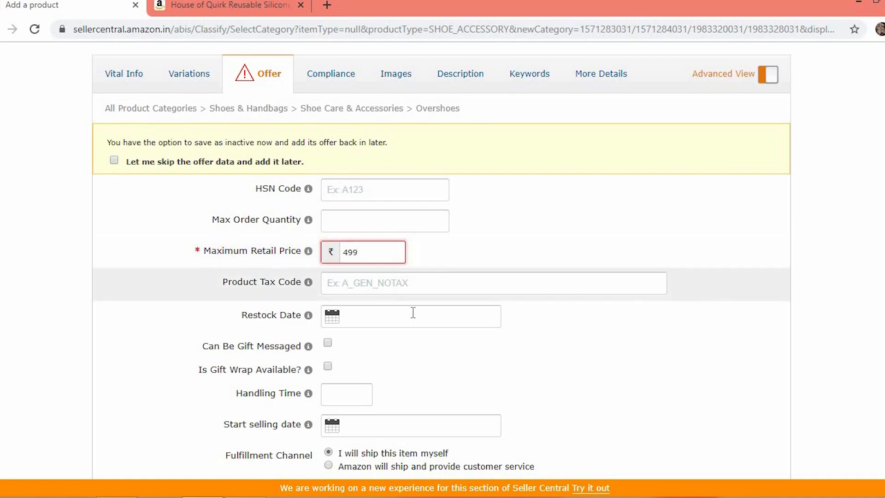
Set the Handling Time to 1
{"action": "left_click", "coordinate": [344, 395]}
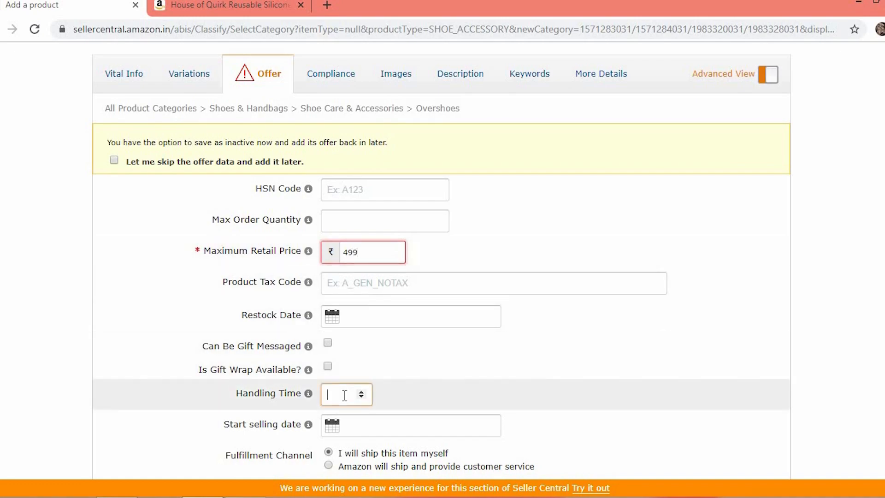
{"action": "left_click", "coordinate": [362, 391]}
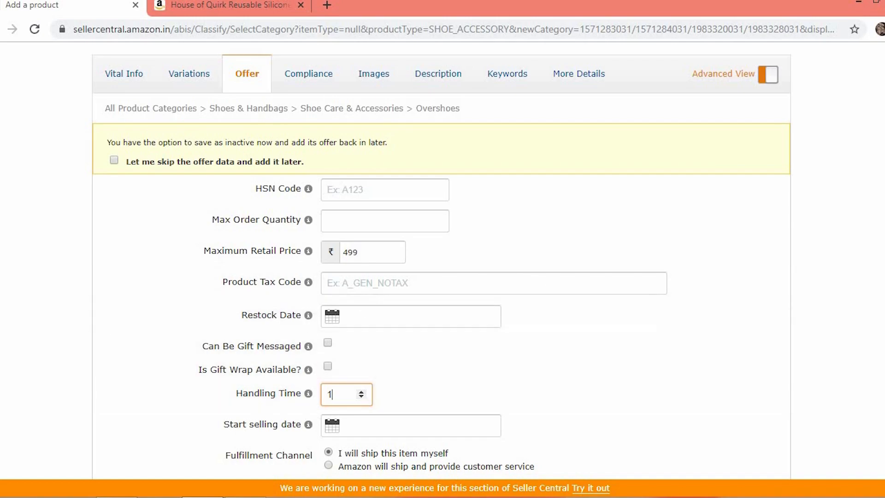
{"action": "scroll", "coordinate": [635, 308], "scroll_direction": "down", "scroll_amount": 2}
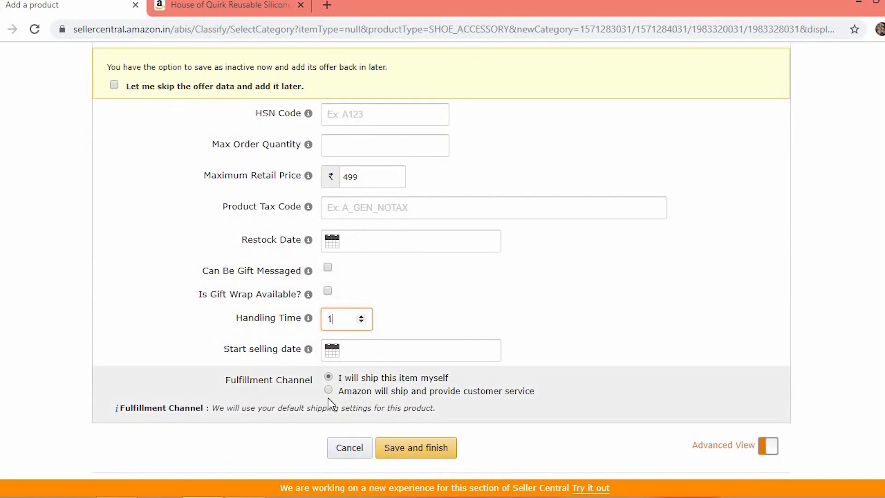
Keep the fulfillment channel on shipping the item yourself and save and finish the listing
{"action": "left_click", "coordinate": [328, 390]}
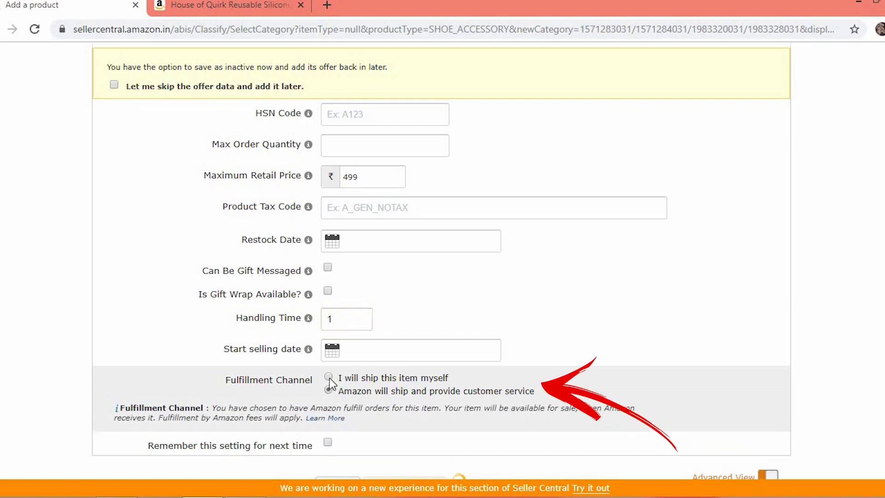
{"action": "left_click", "coordinate": [329, 377]}
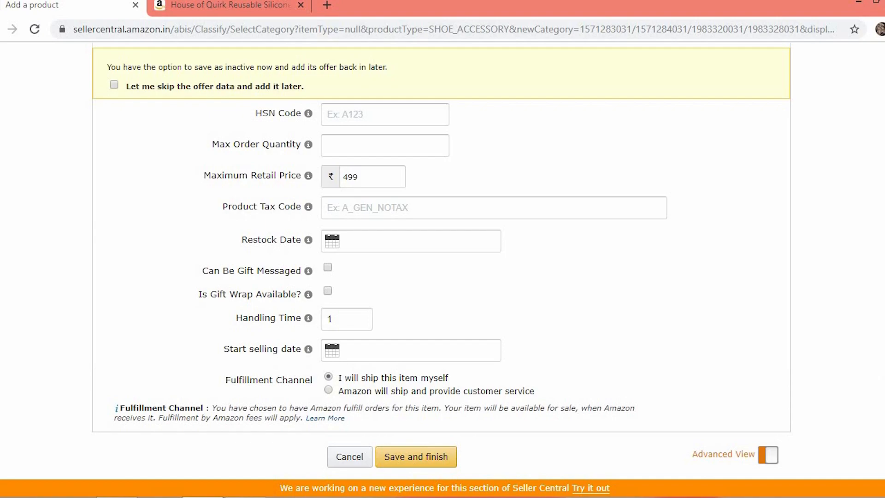
{"action": "scroll", "coordinate": [441, 260], "scroll_direction": "up", "scroll_amount": 2}
{"action": "scroll", "coordinate": [441, 260], "scroll_direction": "down", "scroll_amount": 2}
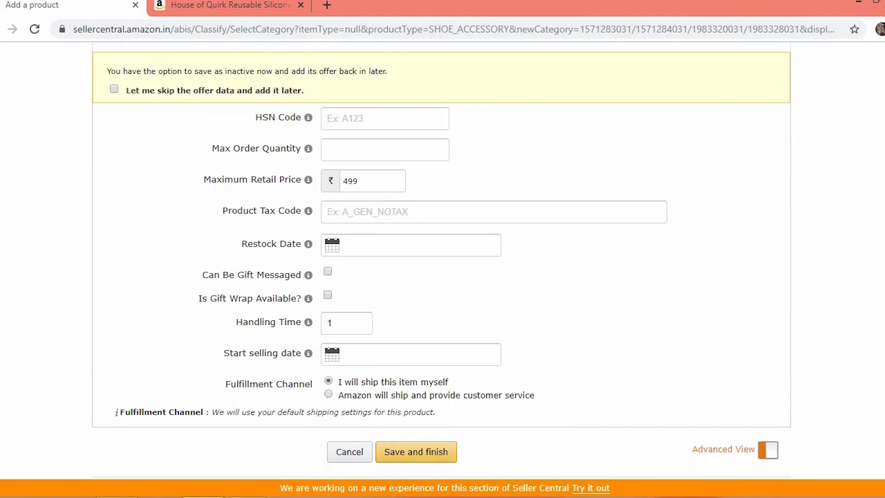
{"action": "left_click", "coordinate": [447, 459]}
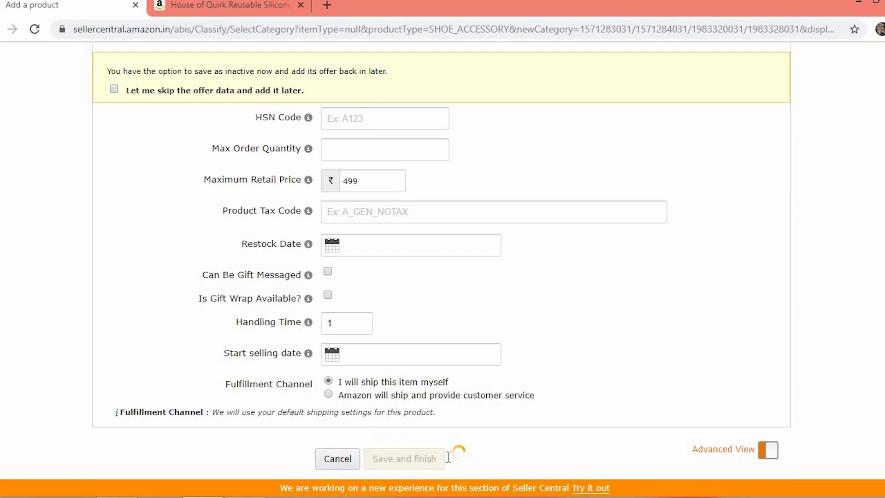